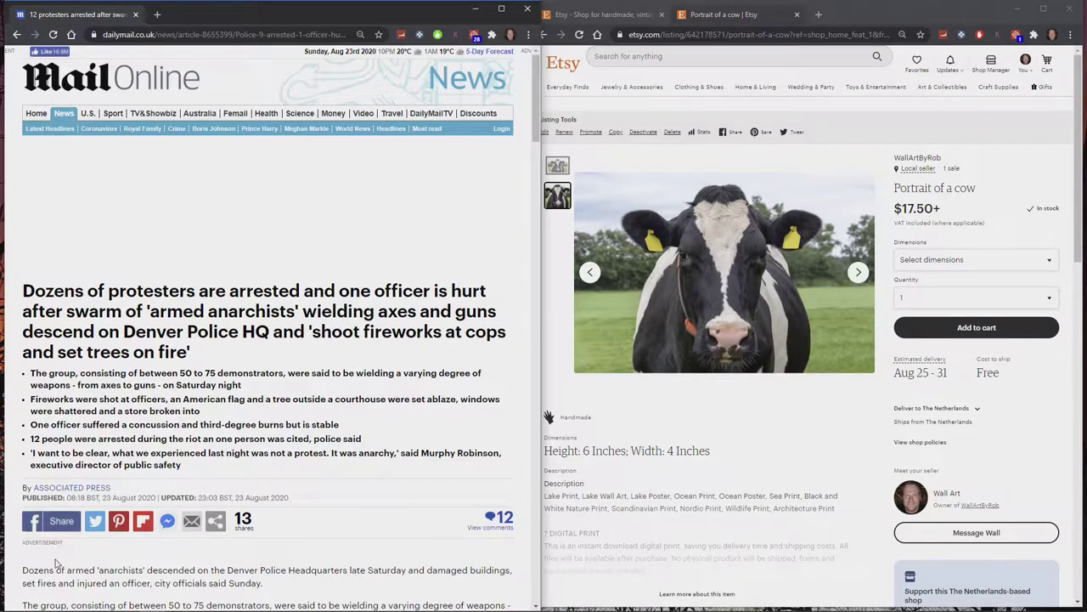
Find Snipping Tool under Windows Accessories in the Start menu, then reopen Start to search.
left_click(9, 605)
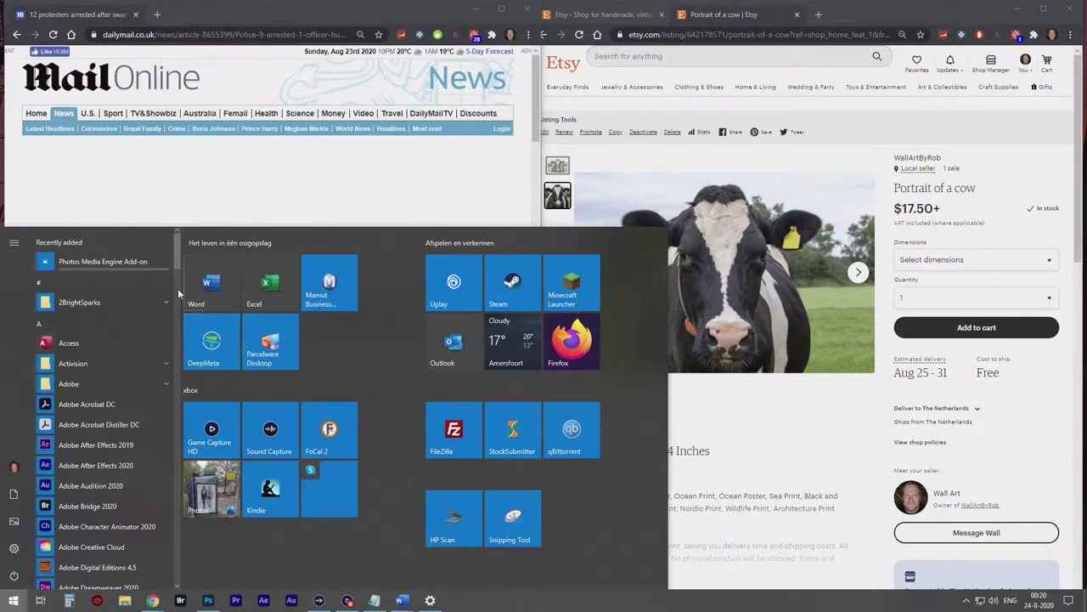
left_click_drag(178, 288, 193, 565)
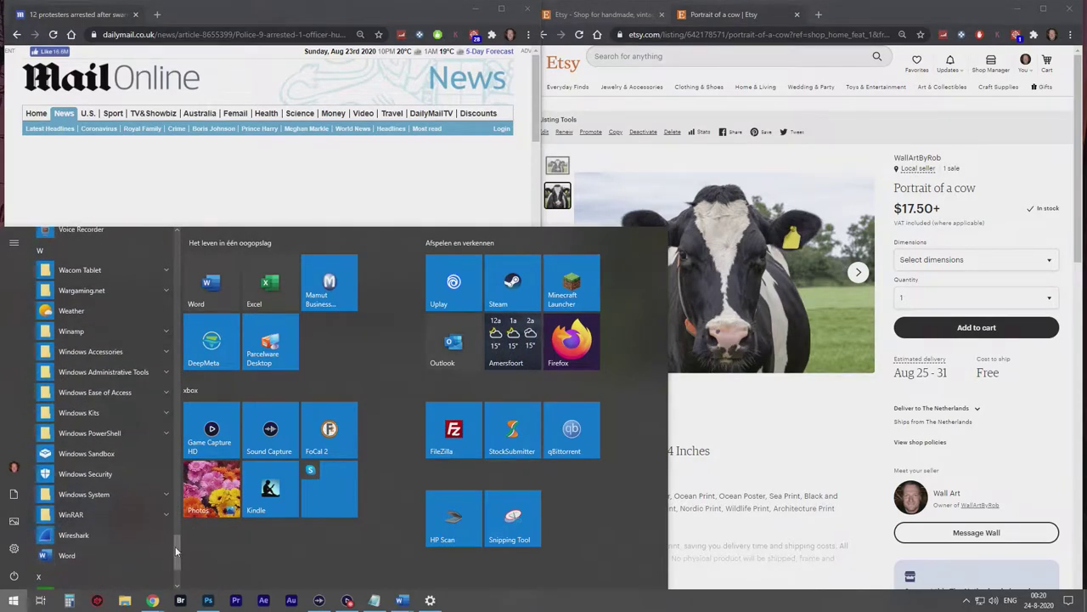
left_click(109, 356)
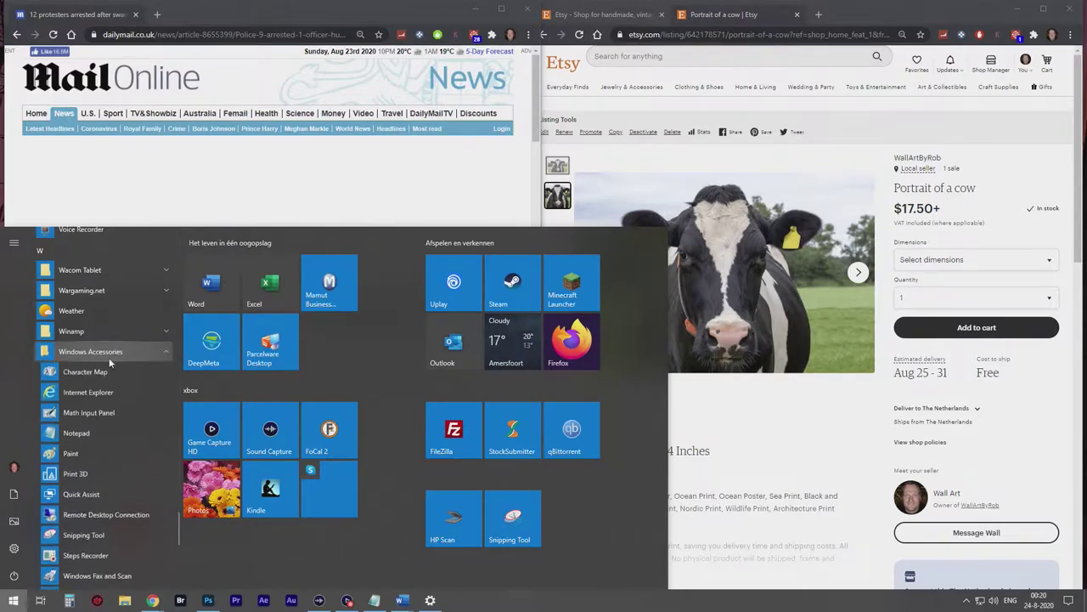
scroll(110, 446, "down", 1)
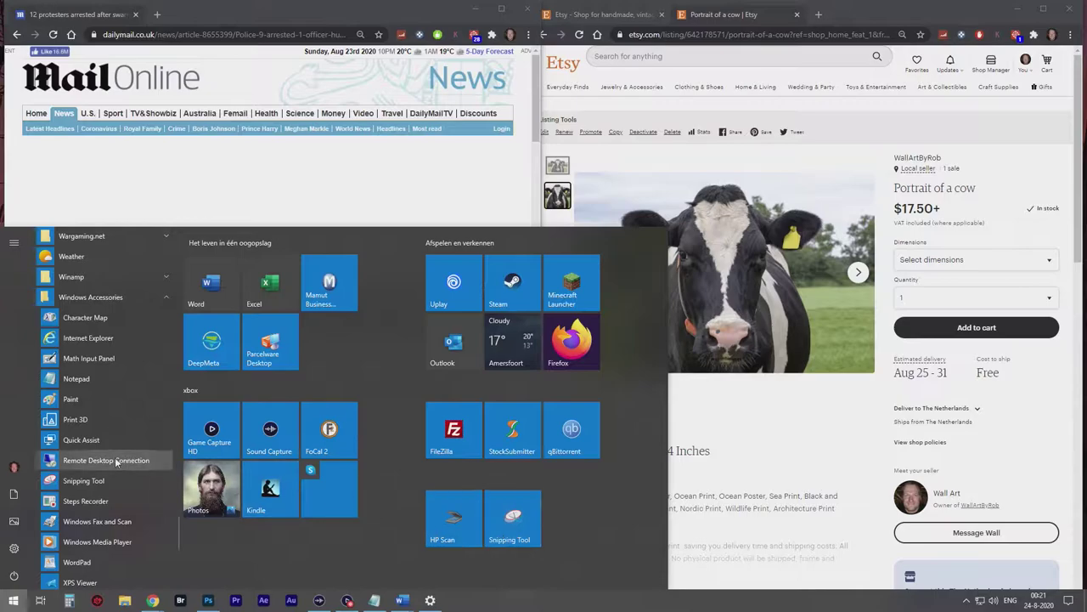
right_click(91, 490)
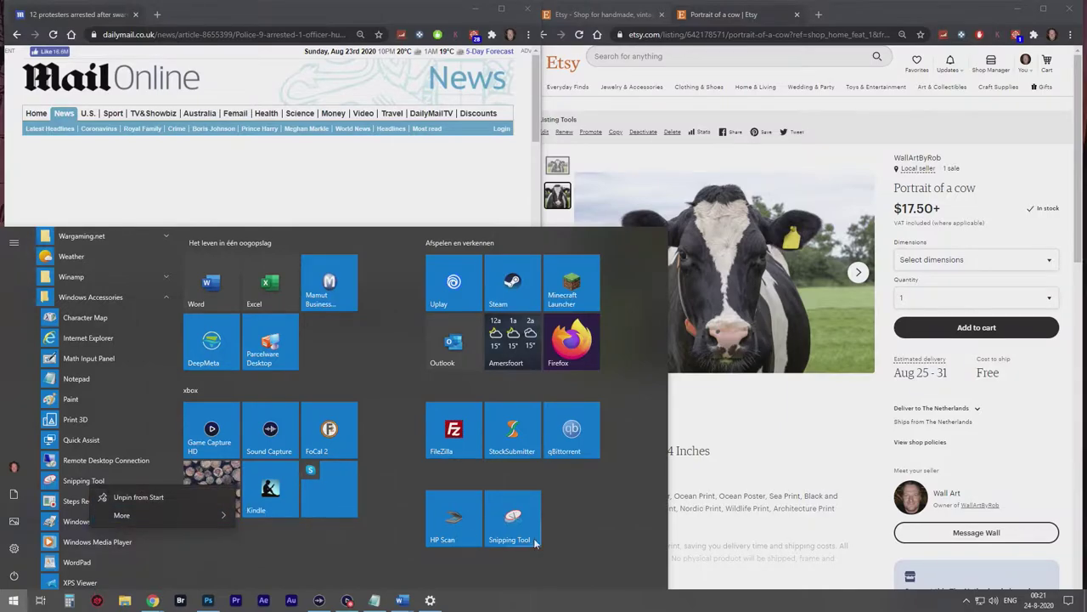
left_click(489, 575)
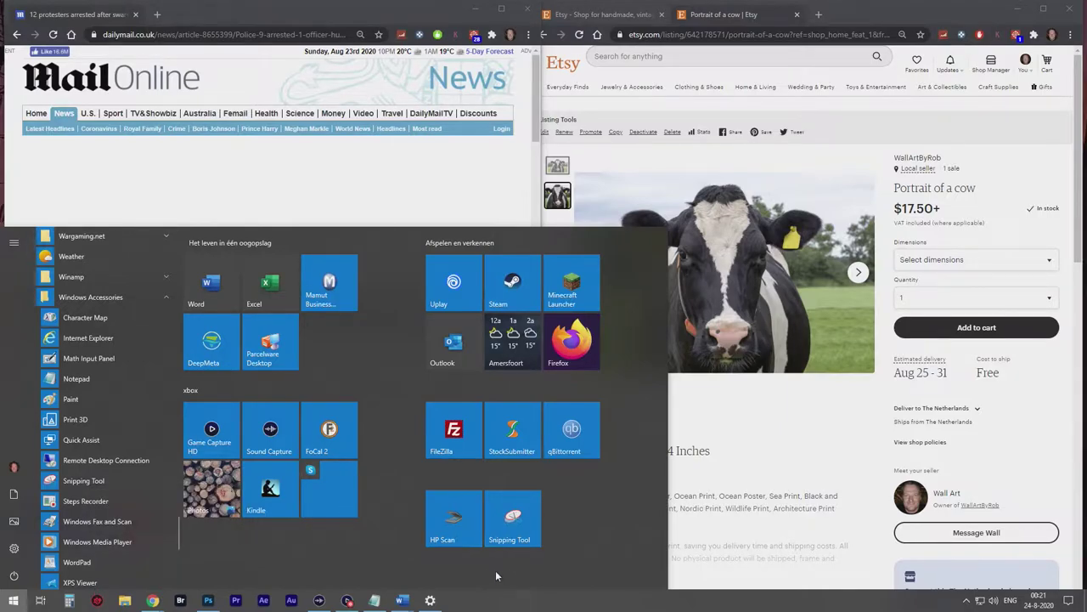
left_click(13, 600)
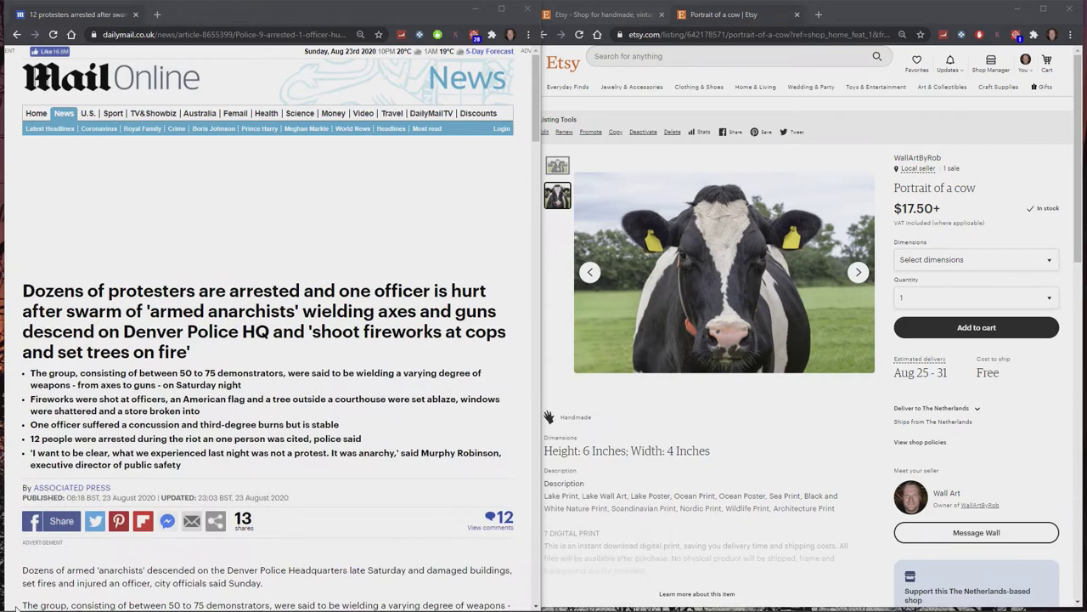
left_click(19, 600)
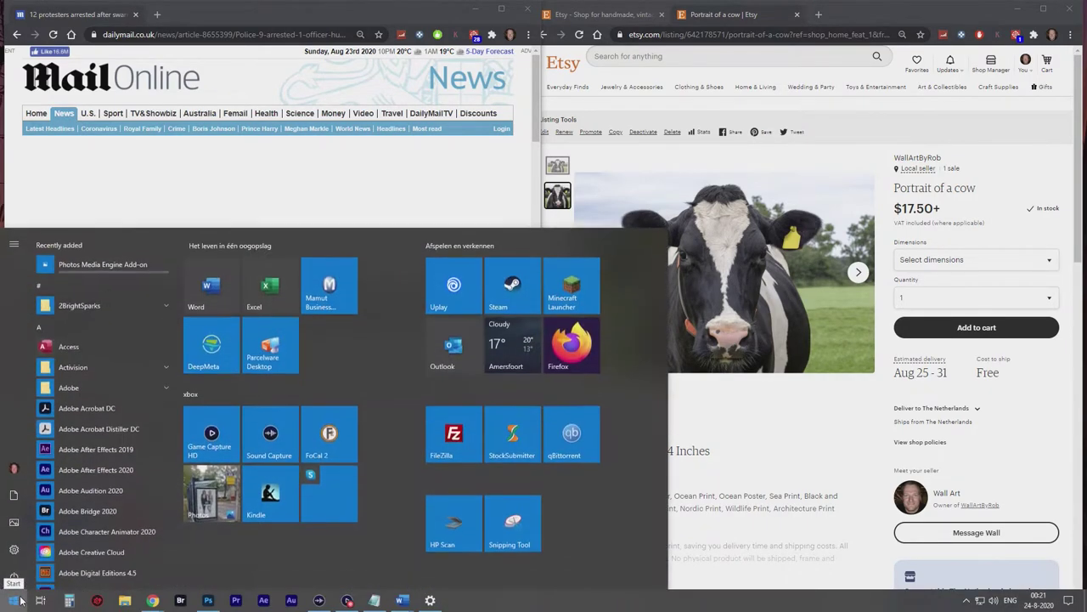
Search 's' to launch Snipping Tool and move its window lower right.
type("s")
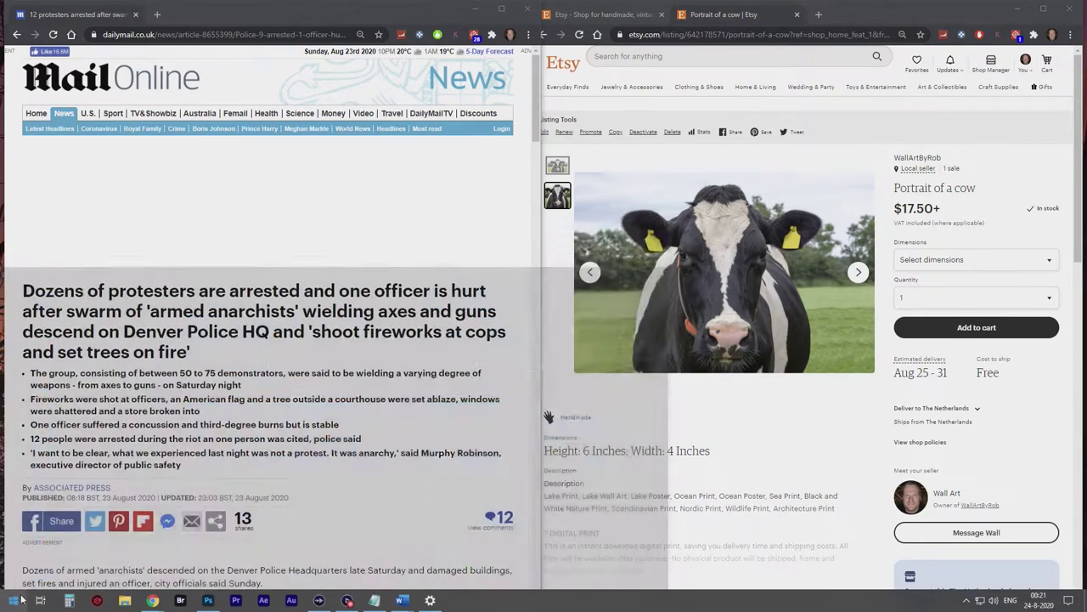
left_click(98, 293)
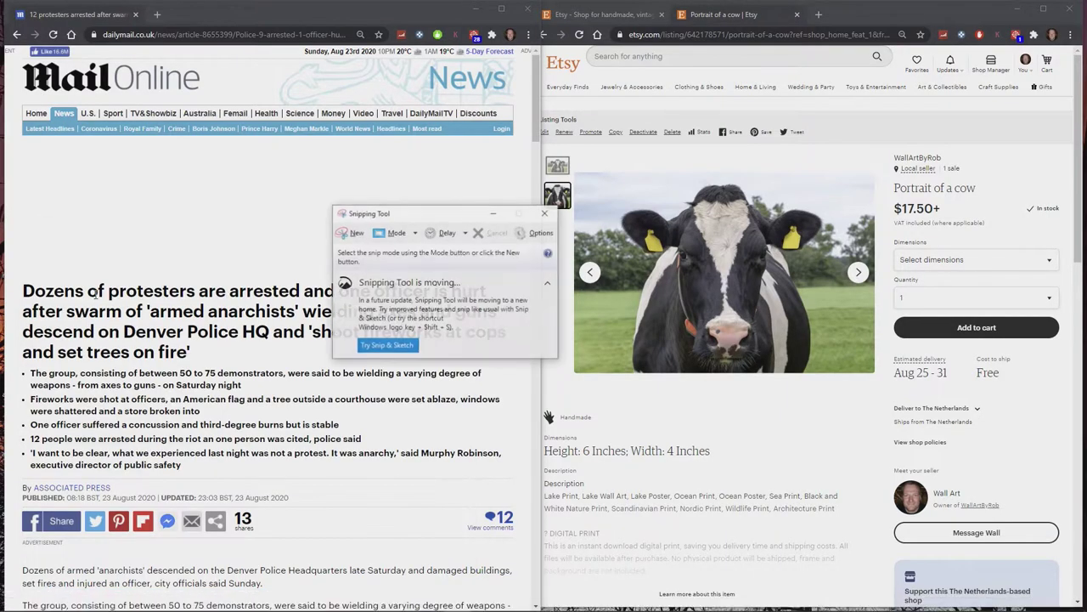
left_click_drag(442, 213, 545, 396)
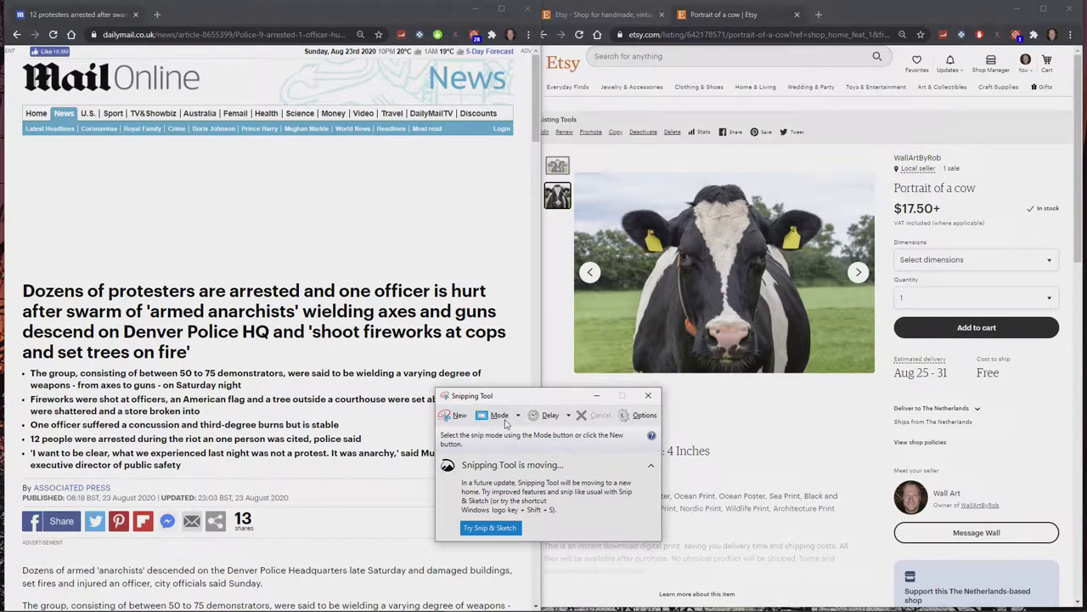
Capture a free-form snip outlining the Etsy cow photo and protest headline.
left_click(519, 419)
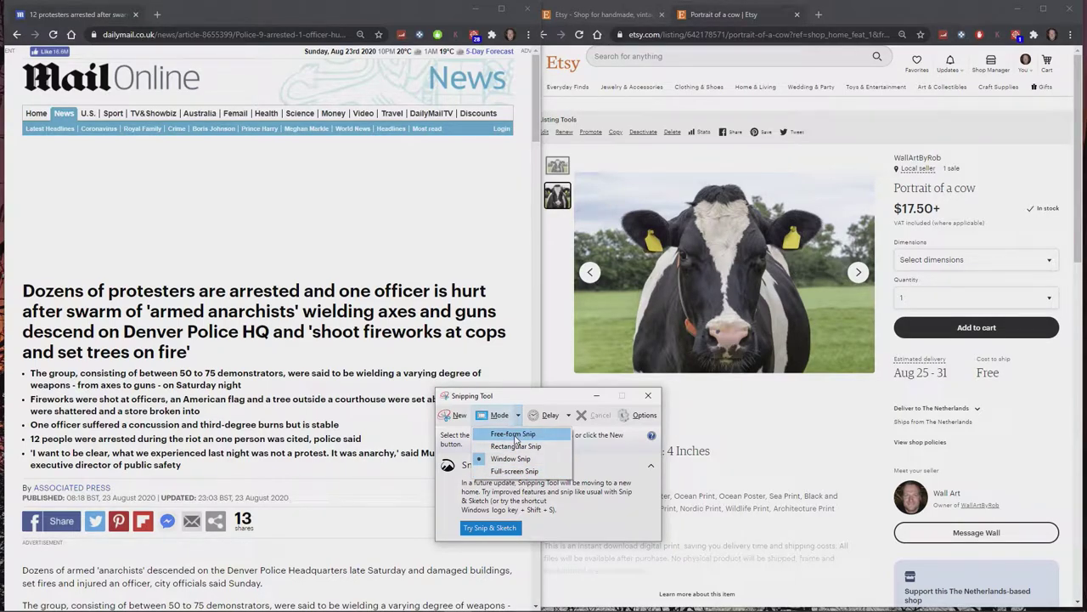
left_click(513, 434)
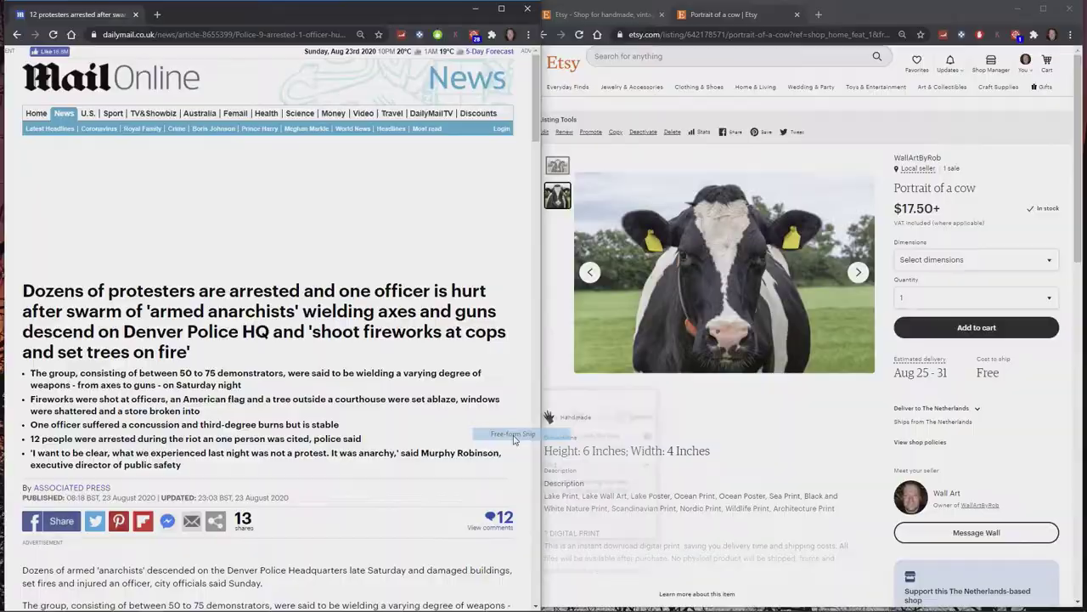
mouse_move(824, 189)
left_mouse_down()
mouse_move(703, 135)
mouse_move(422, 394)
mouse_move(885, 175)
mouse_move(747, 140)
left_mouse_up()
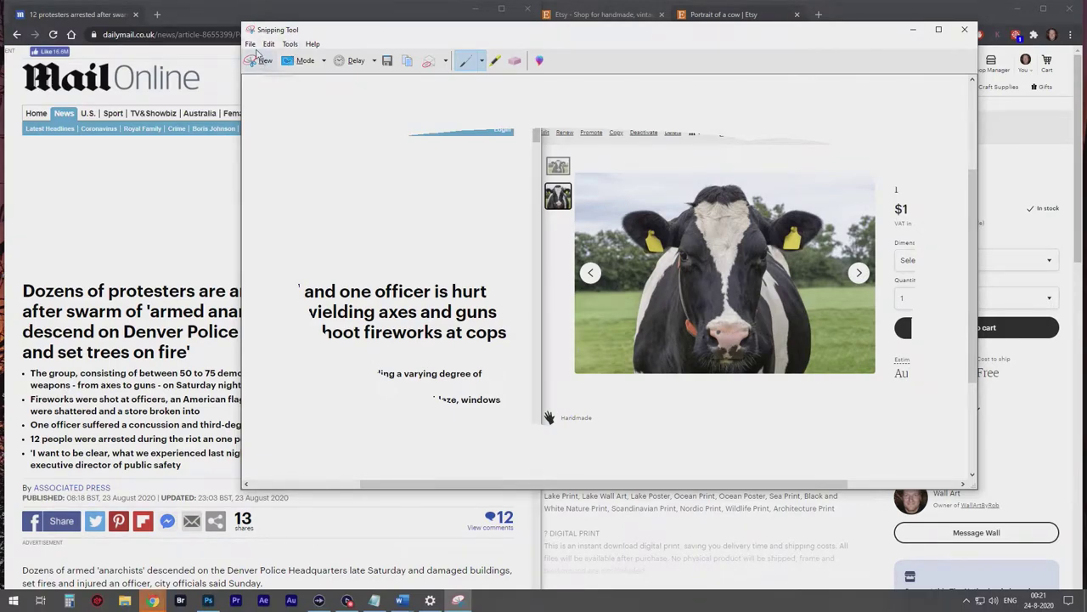
Take a new rectangular snip of the Etsy cow photo, $17.50+ price and dimensions.
left_click(250, 43)
left_click(265, 54)
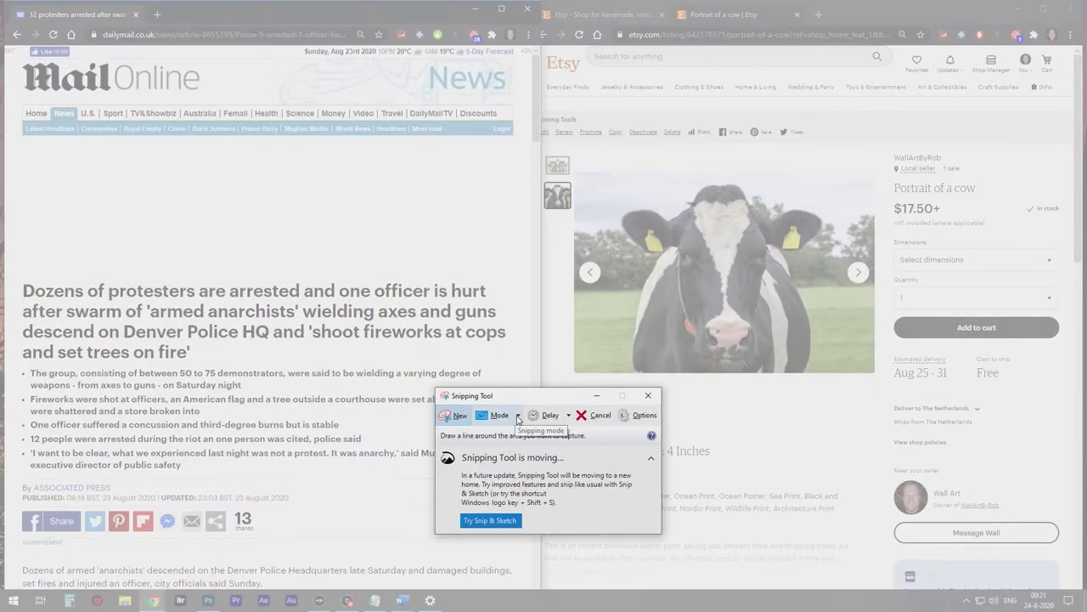
left_click(518, 416)
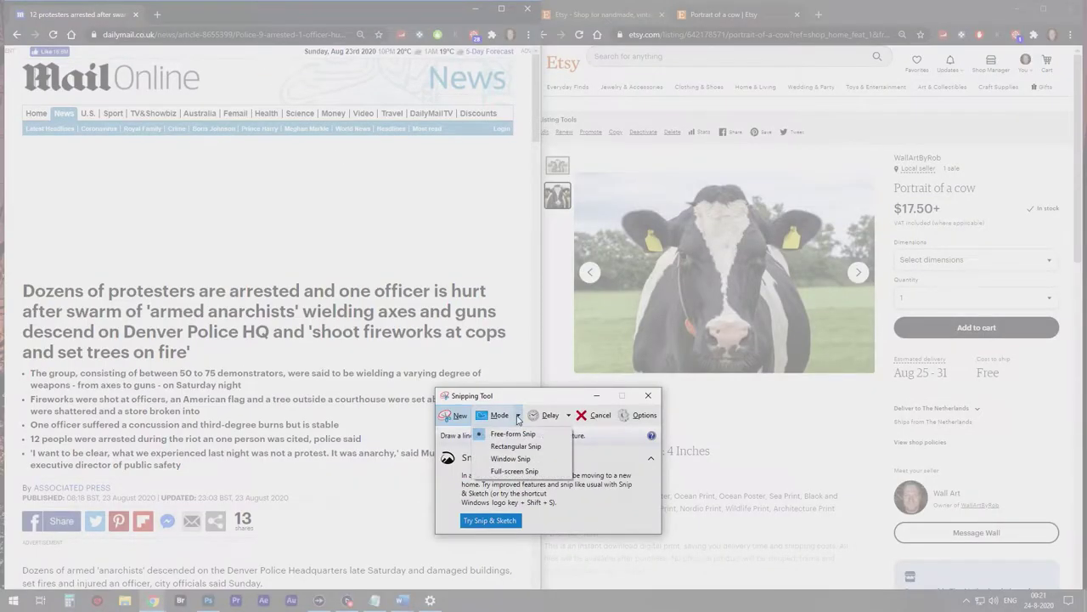
left_click(515, 446)
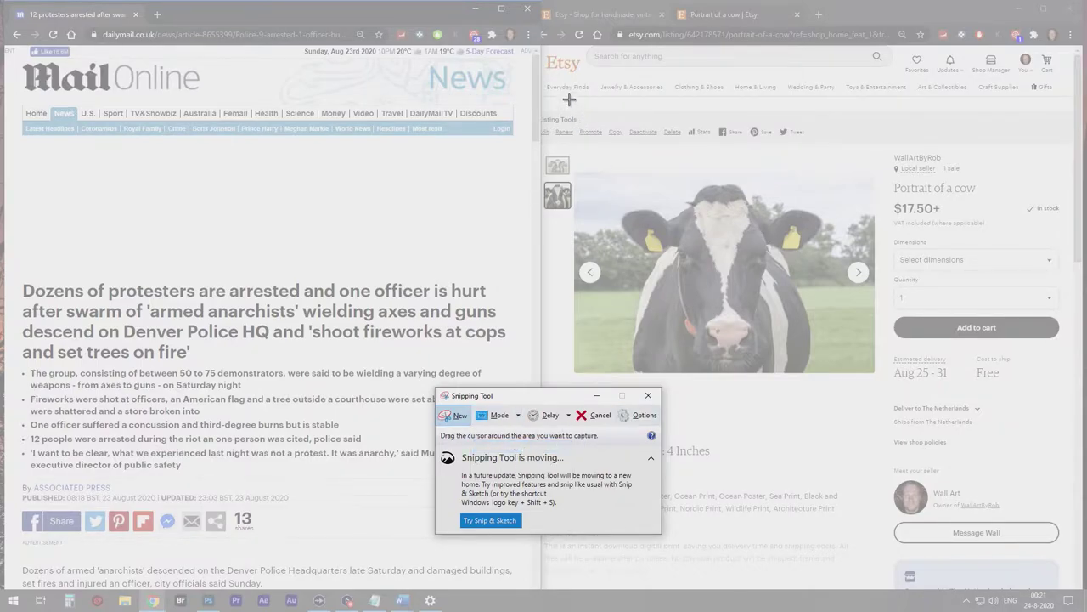
left_click_drag(561, 95, 1017, 451)
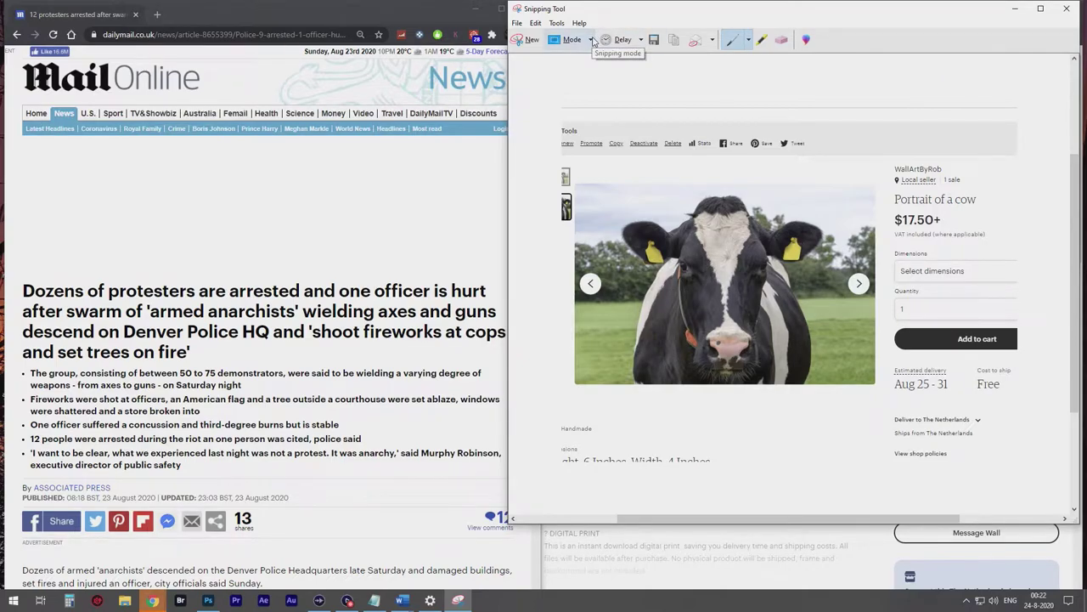
Start another new snip, leave the delay unchanged, and switch to Window Snip mode.
left_click(517, 22)
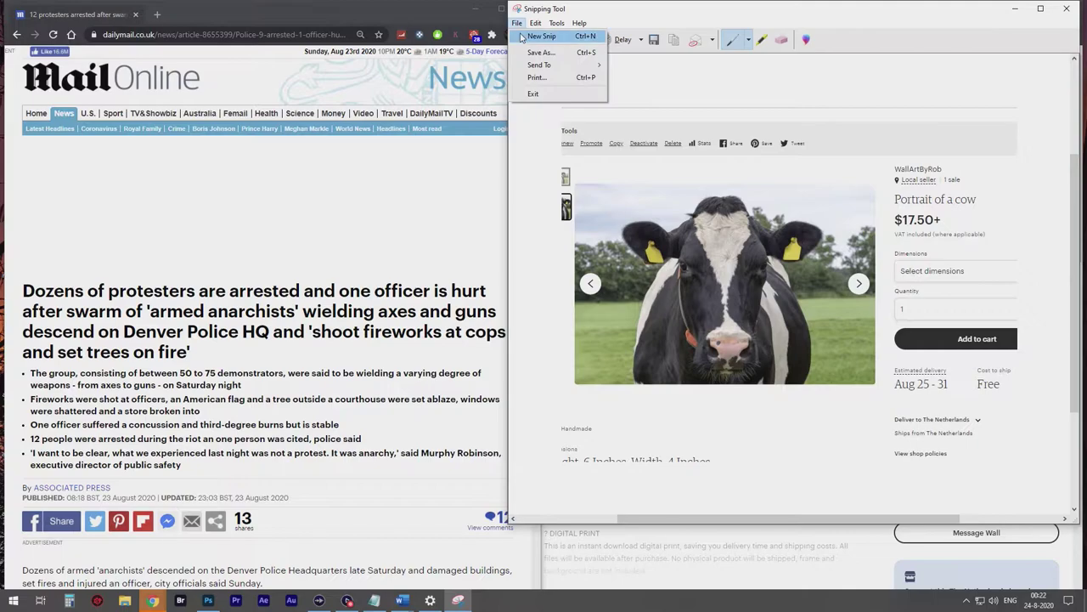
left_click(542, 36)
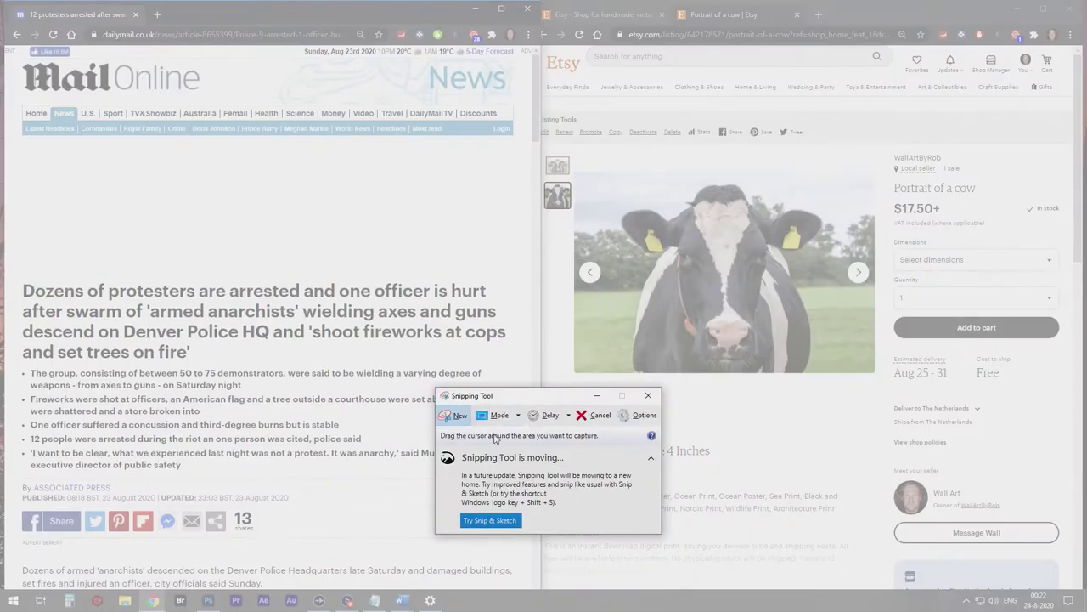
left_click(568, 415)
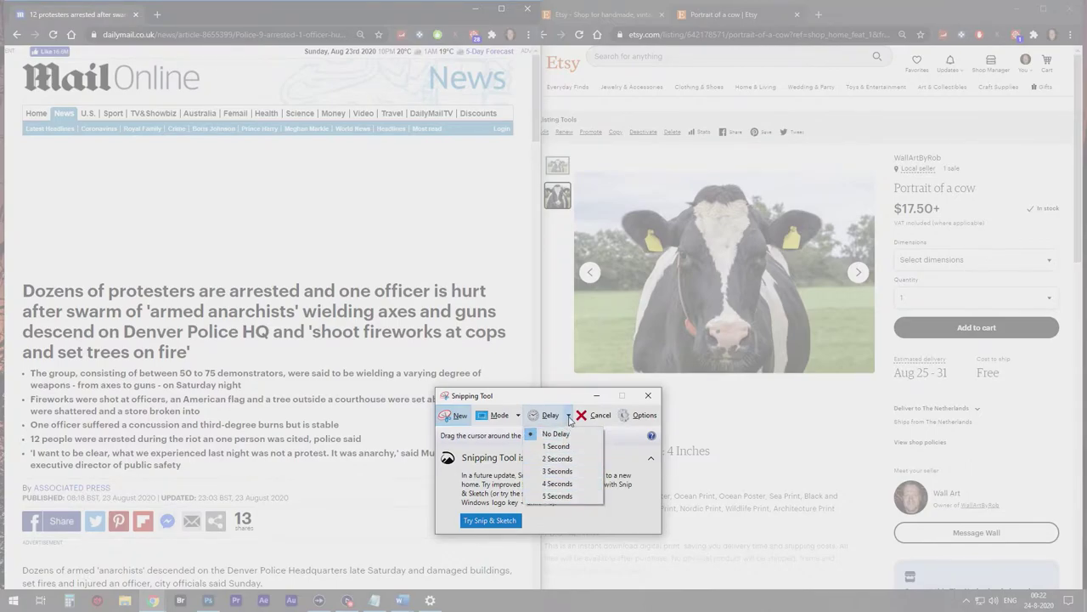
left_click(570, 420)
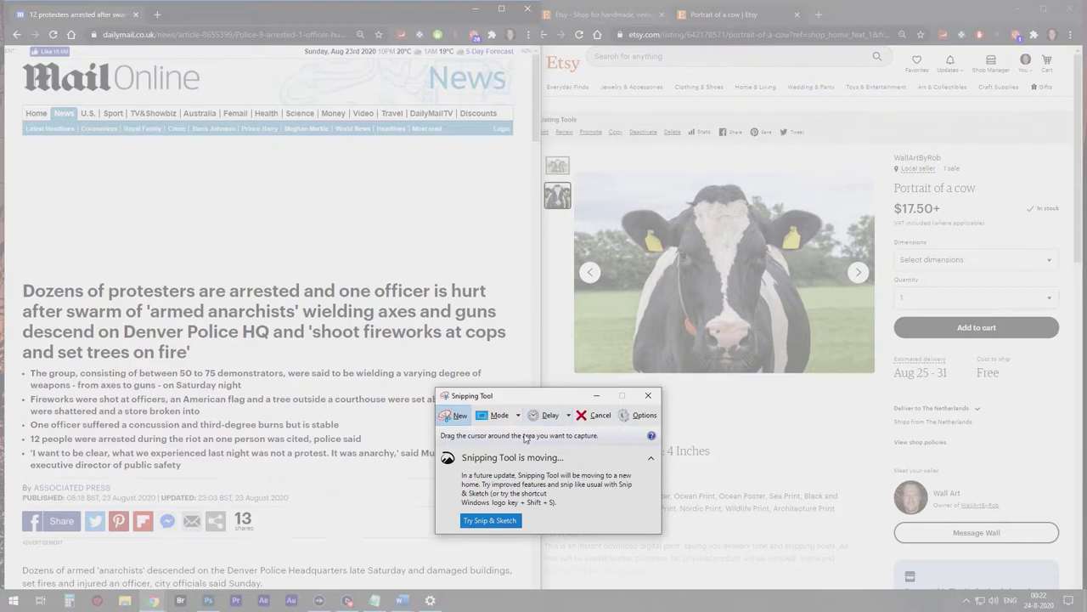
left_click(518, 416)
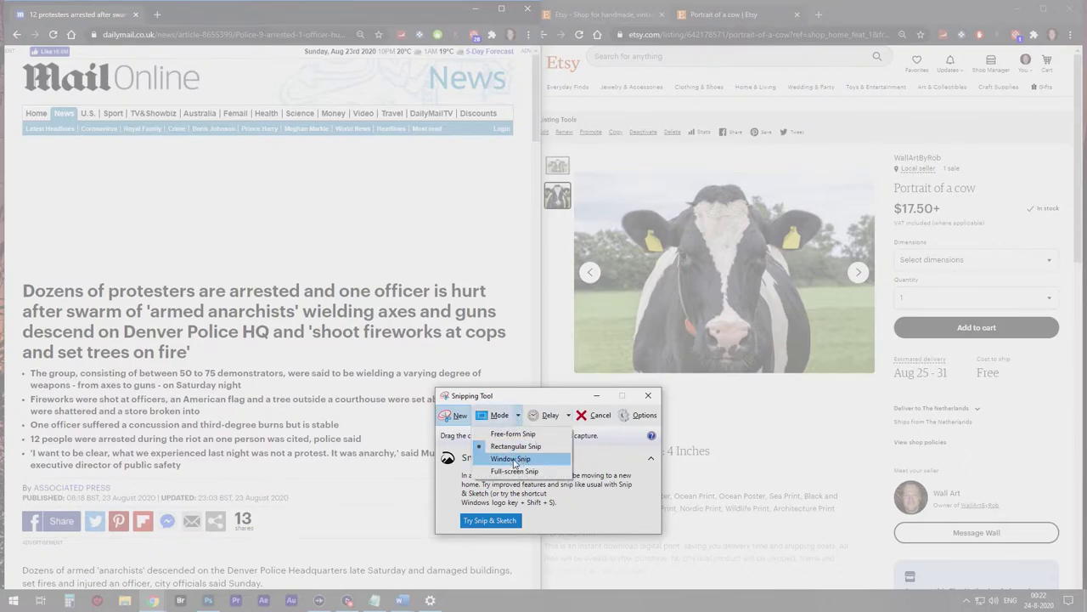
left_click(513, 461)
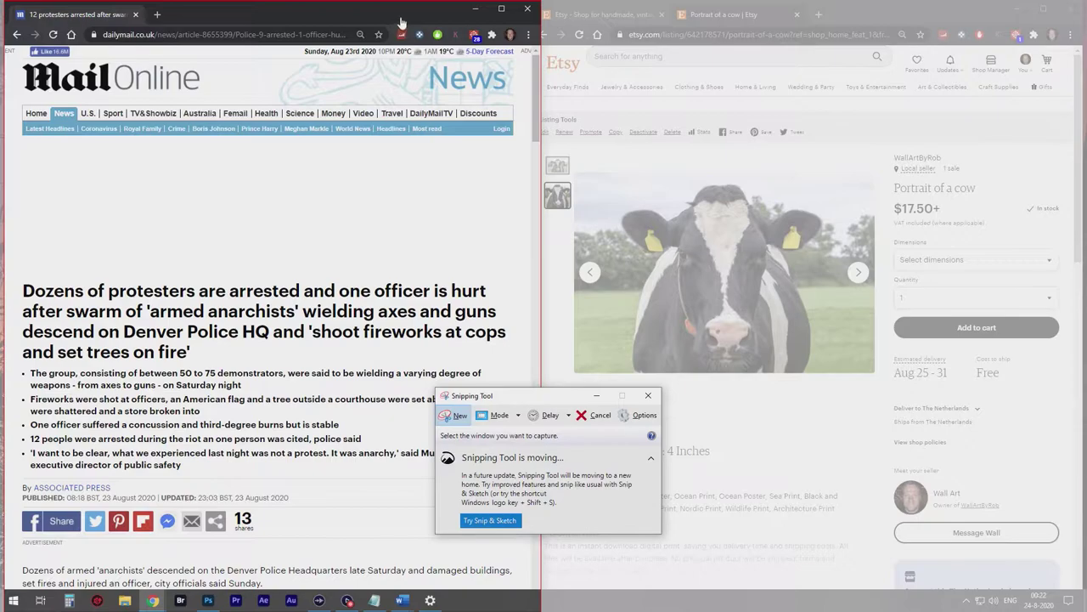
Capture the Mail Online article browser window as a window snip.
left_click(336, 285)
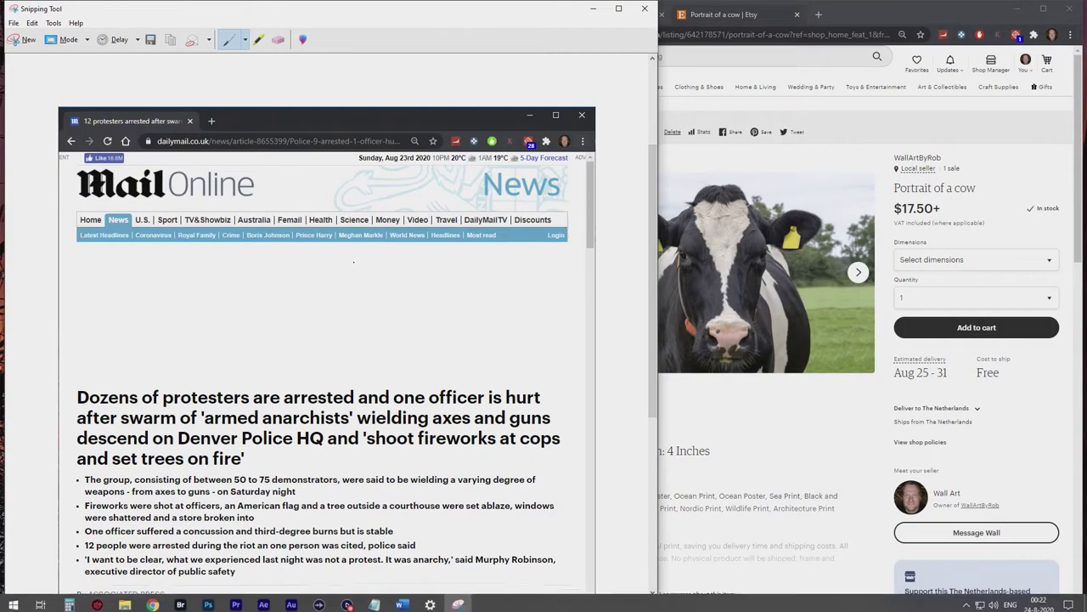
scroll(434, 150, "down", 2)
scroll(434, 150, "down", 4)
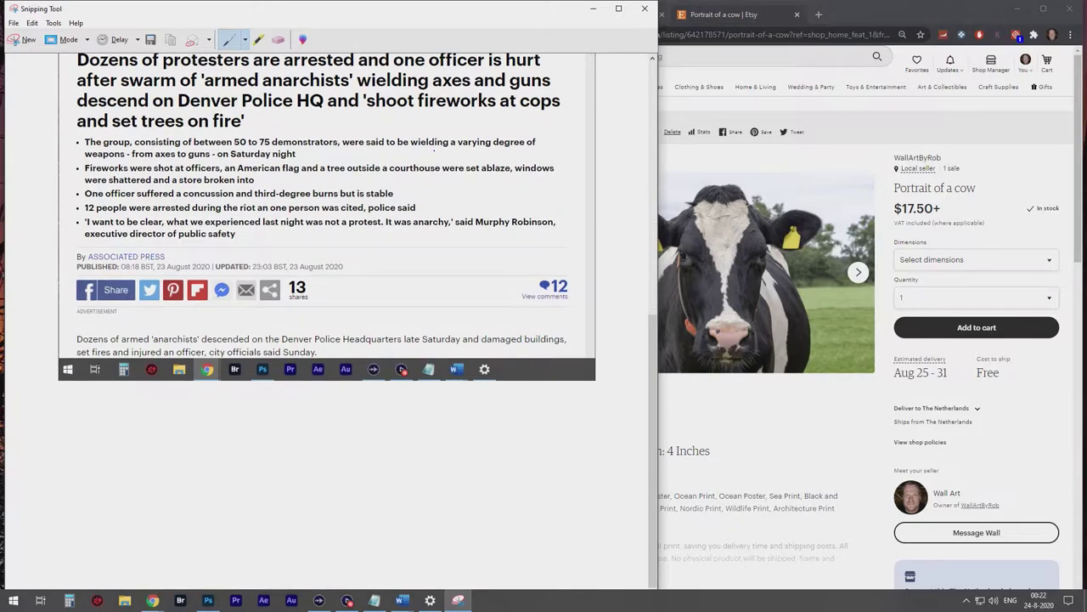
scroll(434, 162, "up", 1)
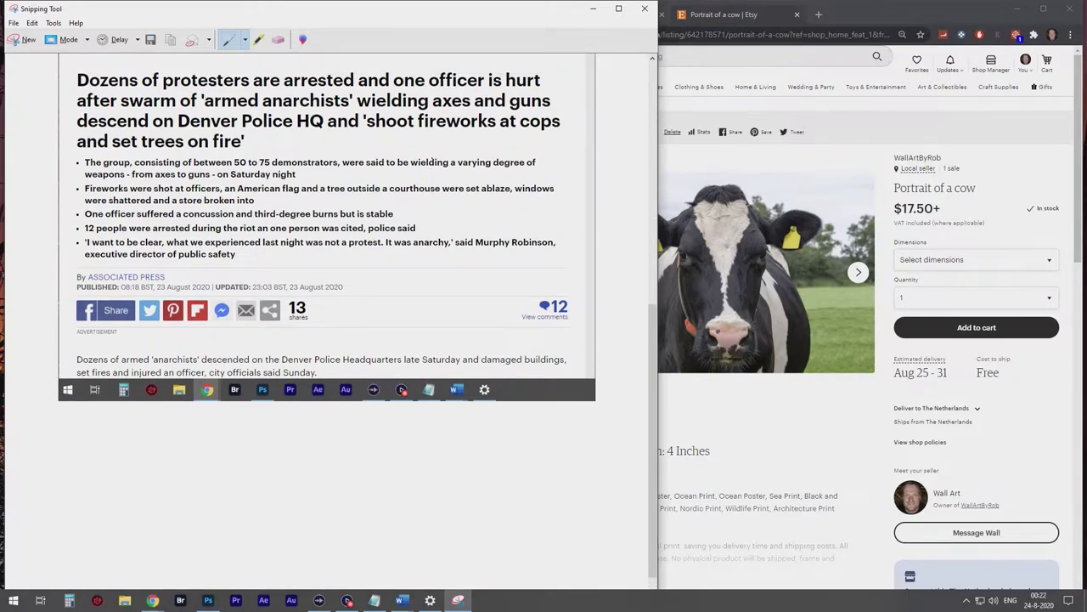
Take a new window snip of the Etsy cow listing Chrome window.
left_click(764, 418)
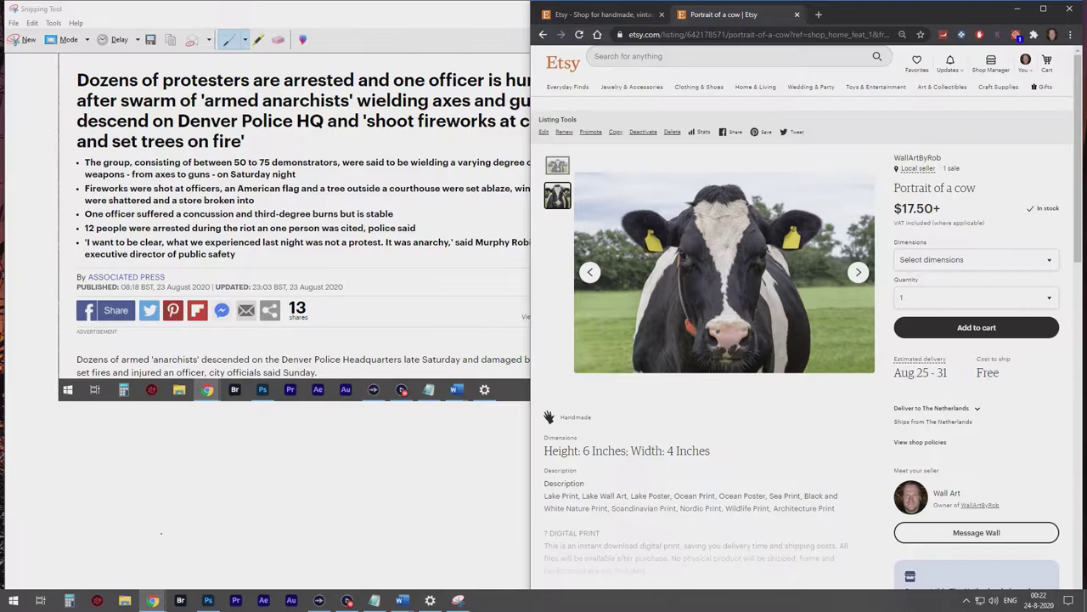
left_click(15, 22)
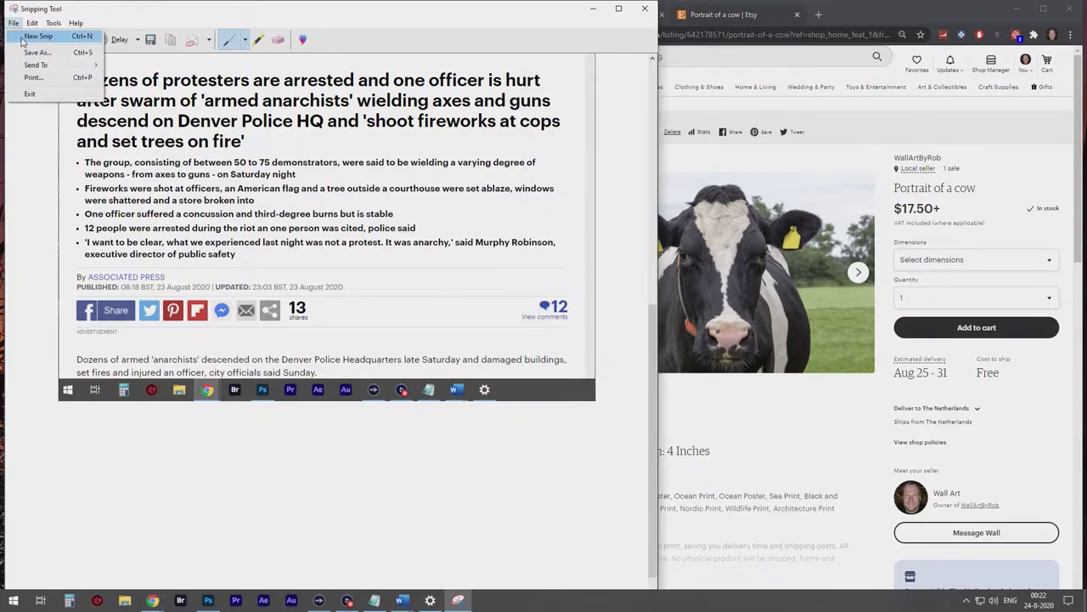
left_click(36, 34)
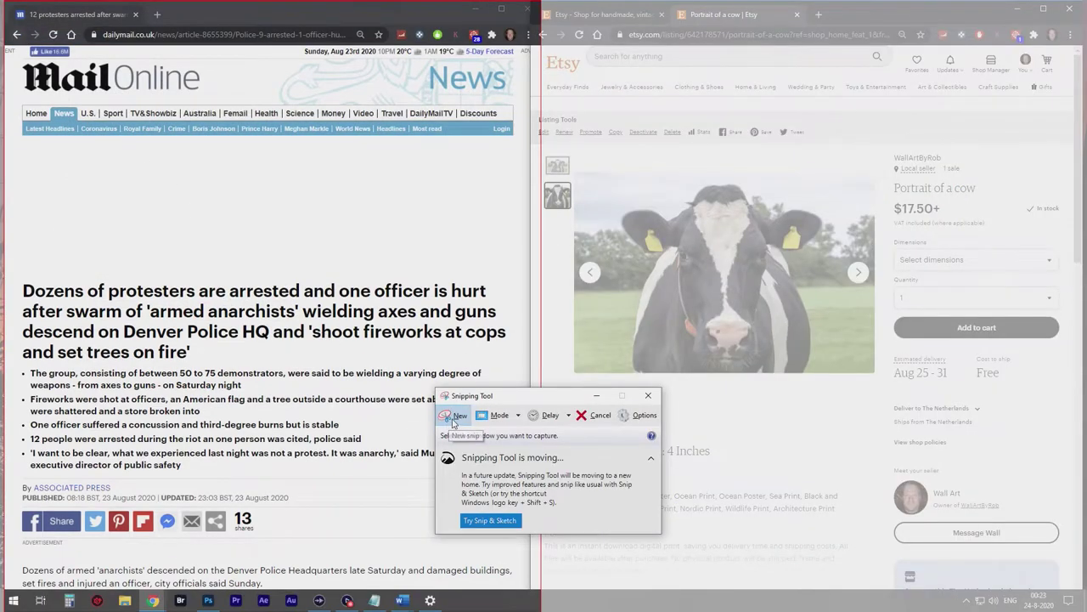
left_click(505, 416)
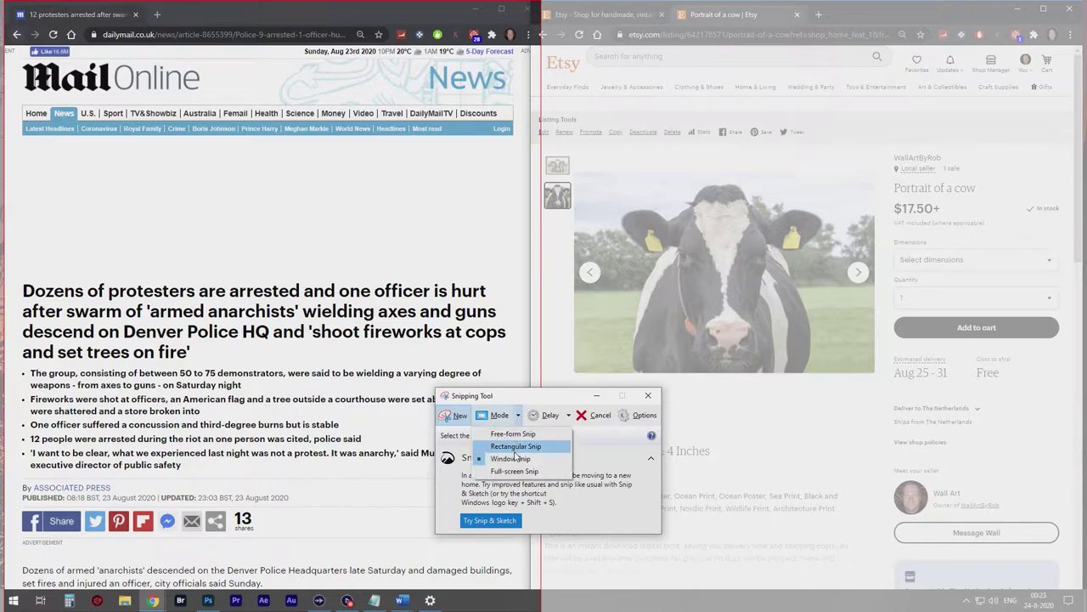
left_click(515, 459)
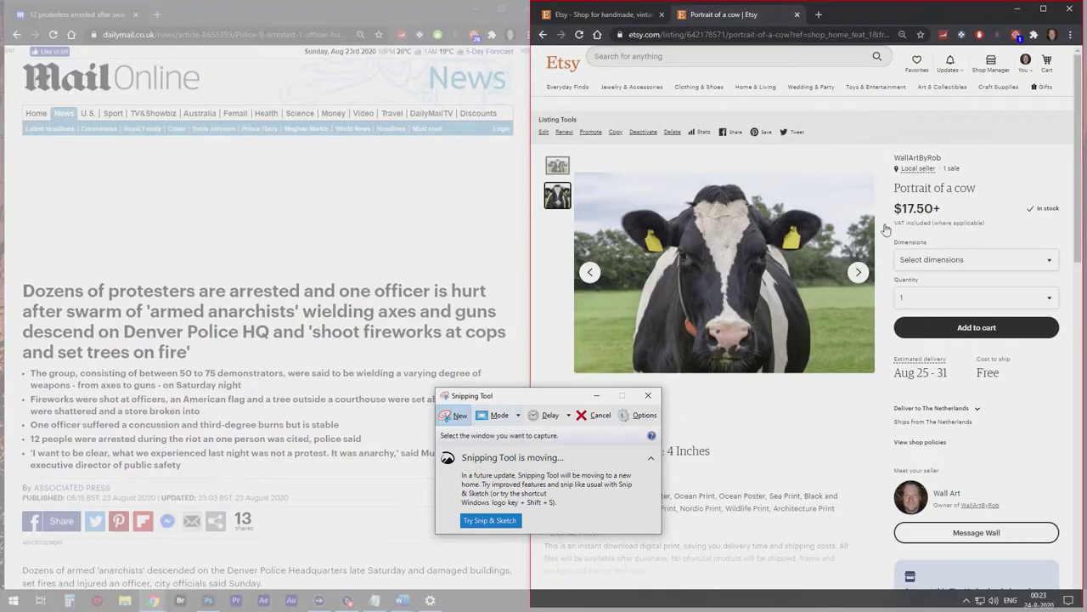
left_click(896, 245)
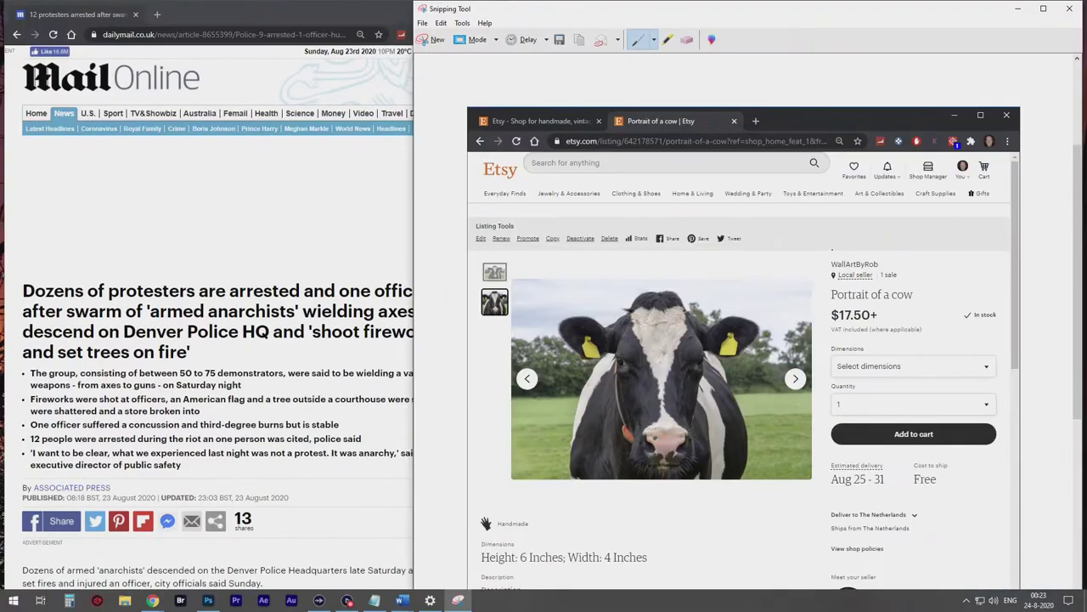
scroll(744, 340, "down", 5)
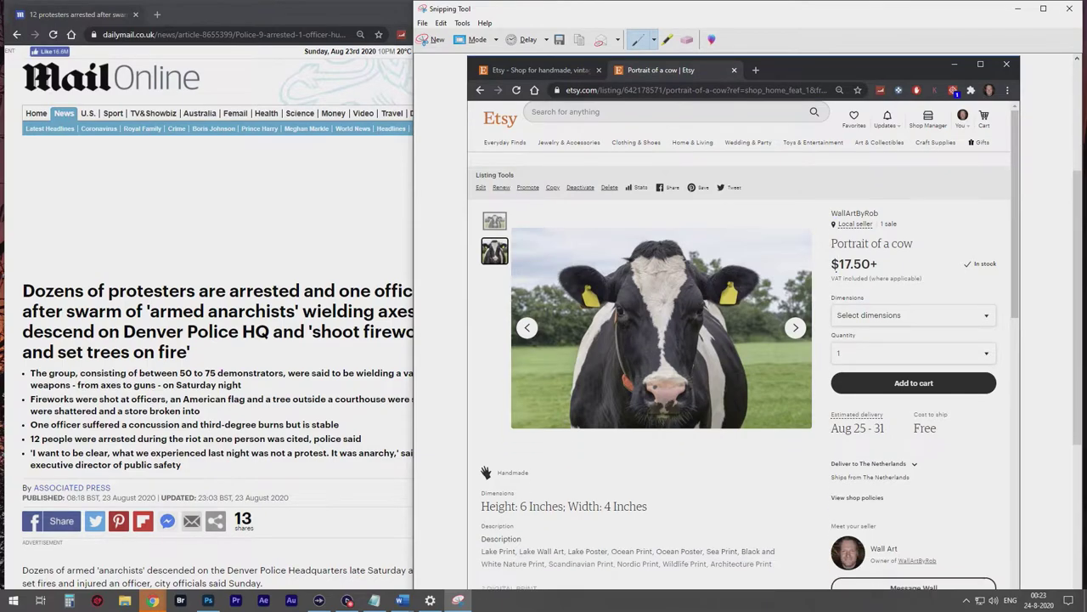
scroll(743, 340, "up", 5)
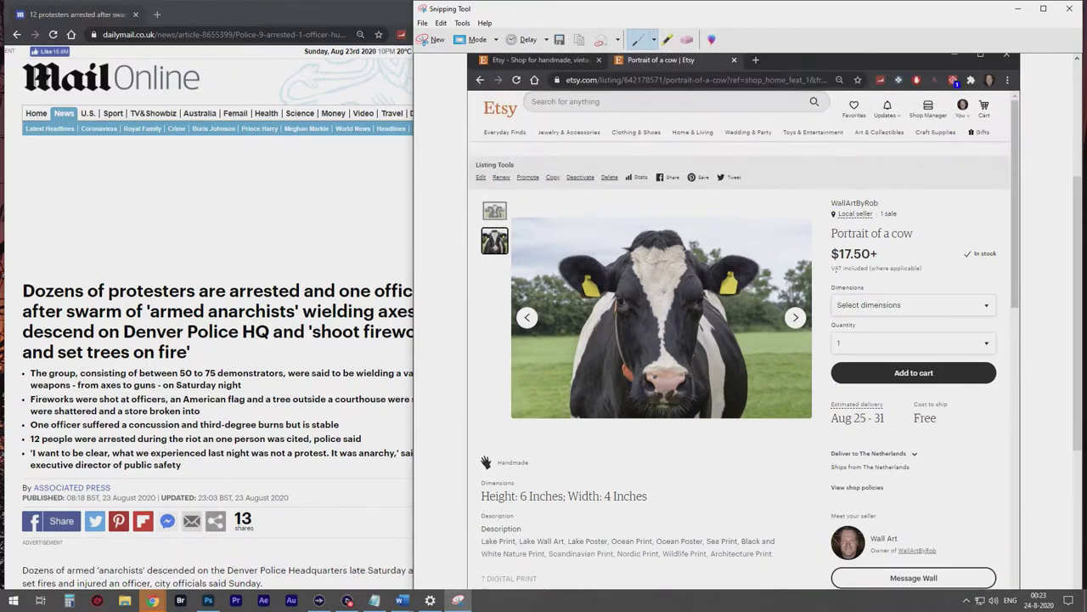
scroll(743, 340, "up", 2)
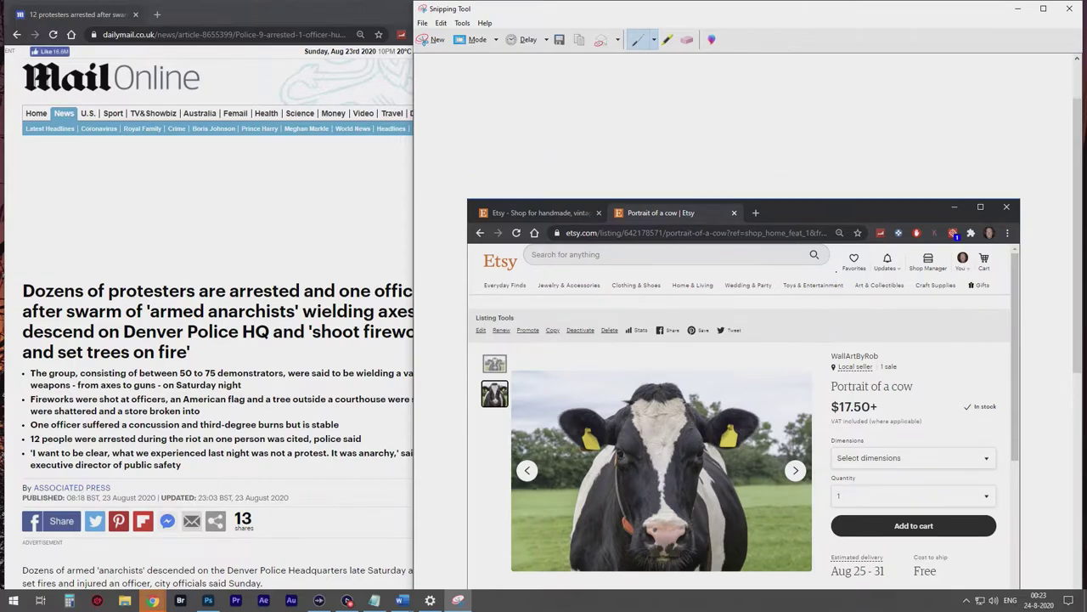
scroll(743, 340, "down", 3)
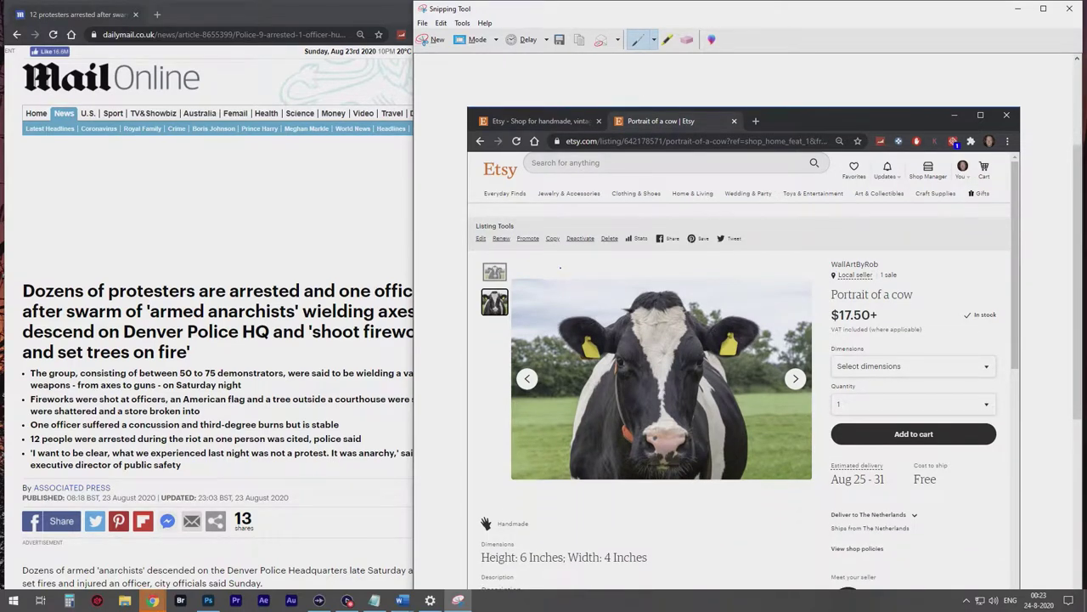
Start a new snip, move the panel up, and capture the full screen with both pages.
left_click(423, 22)
left_click(442, 35)
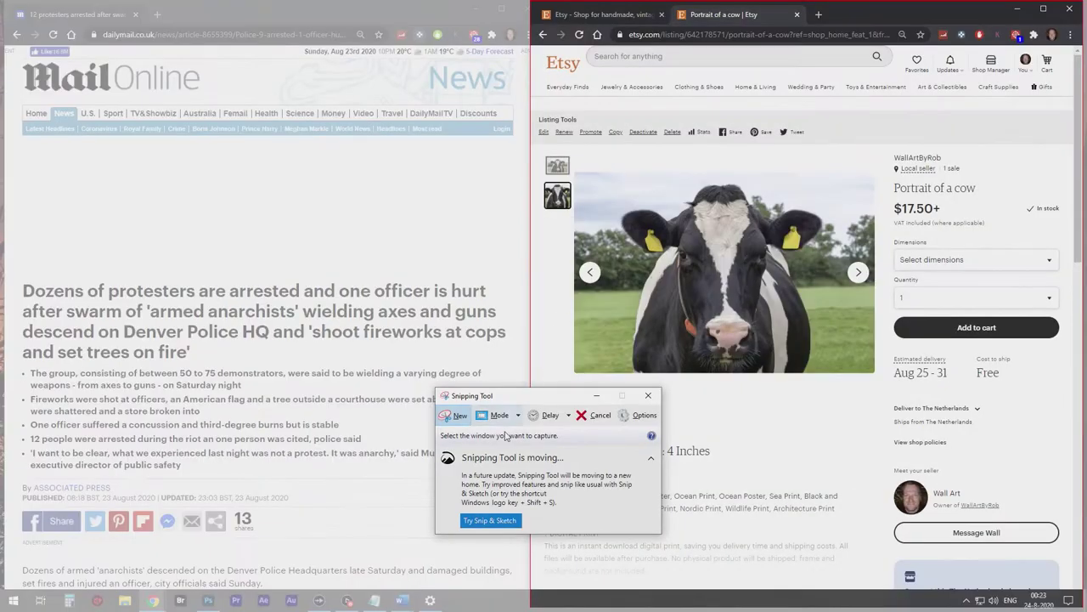
left_click_drag(513, 397, 507, 301)
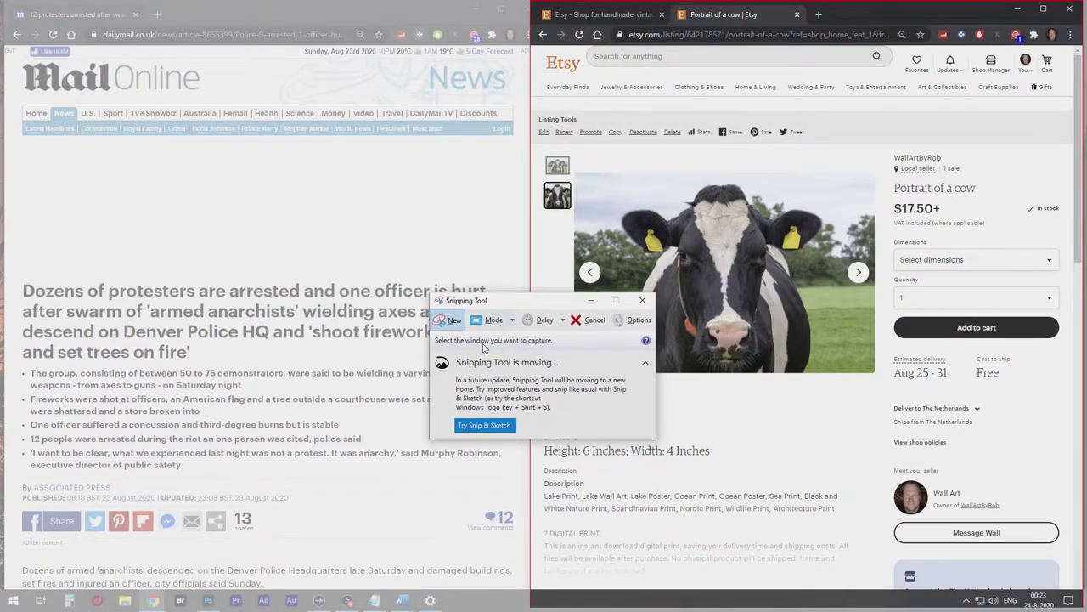
left_click(512, 321)
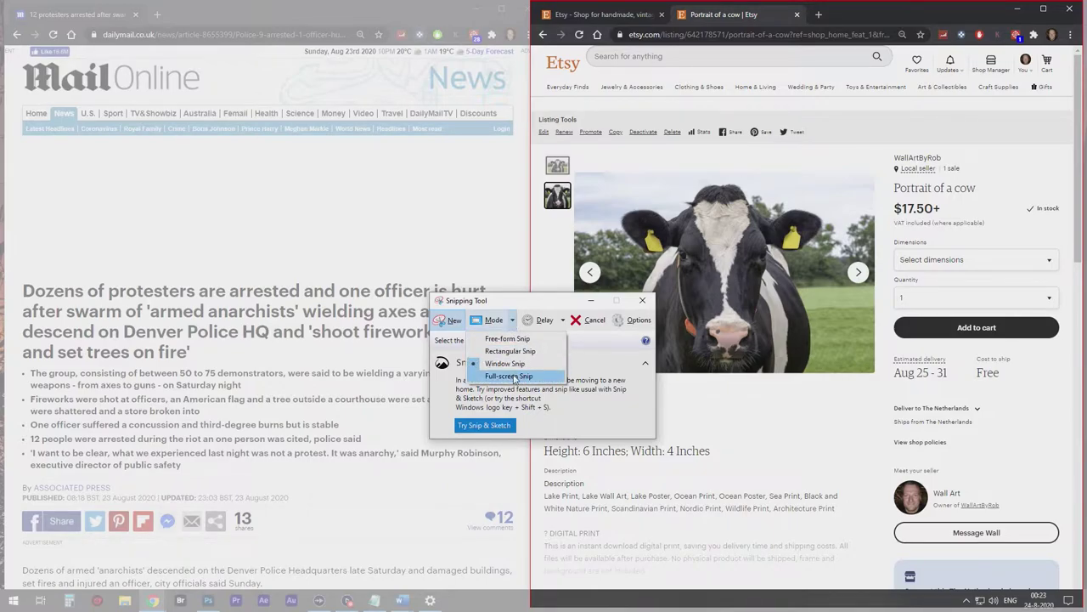
left_click(513, 376)
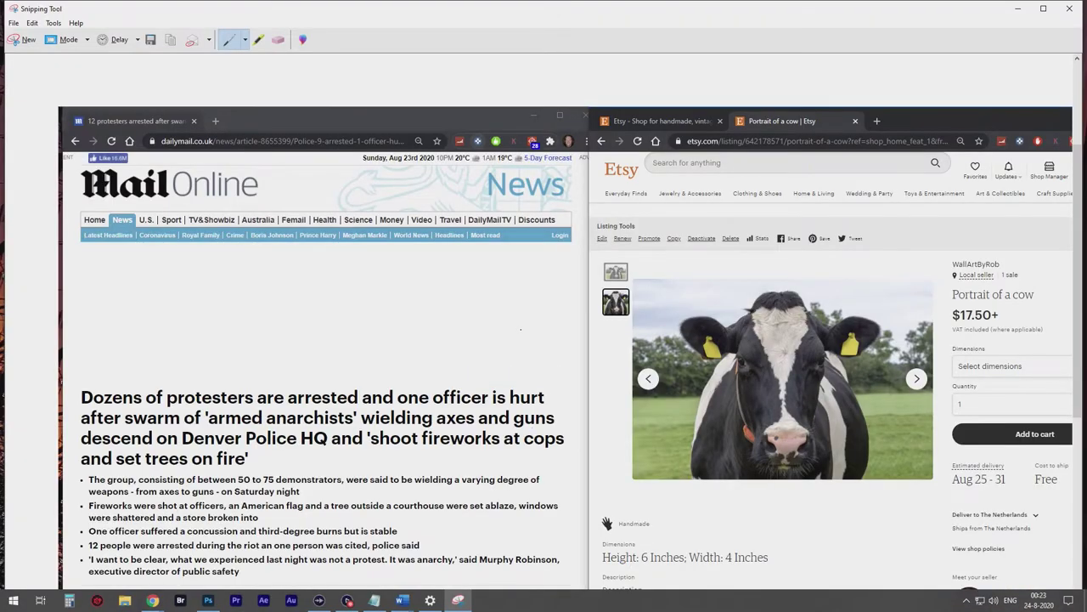
scroll(521, 329, "down", 3)
scroll(544, 255, "up", 1)
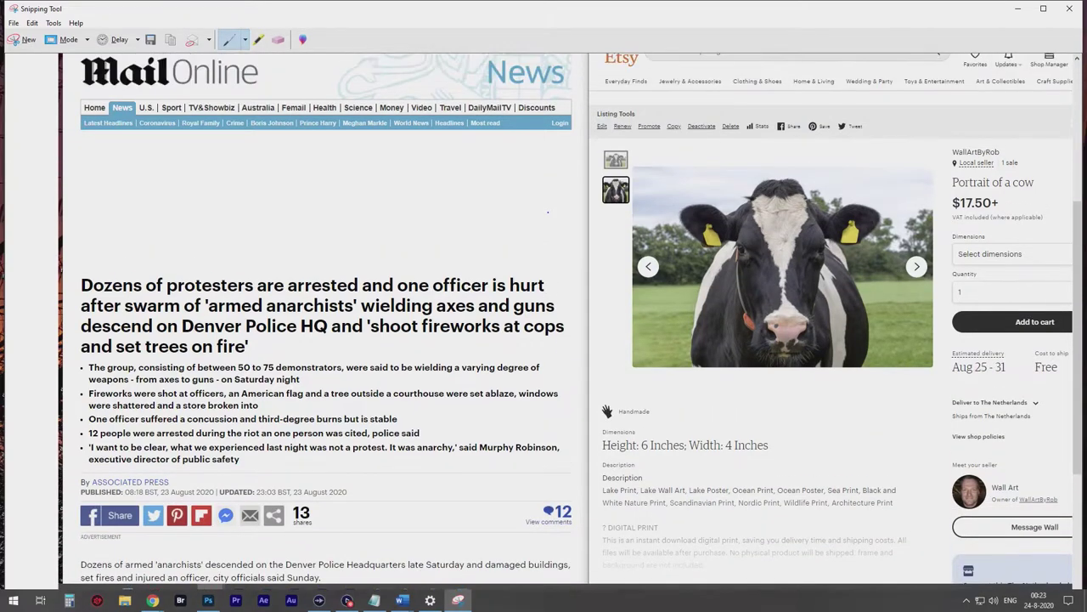
scroll(548, 213, "down", 1)
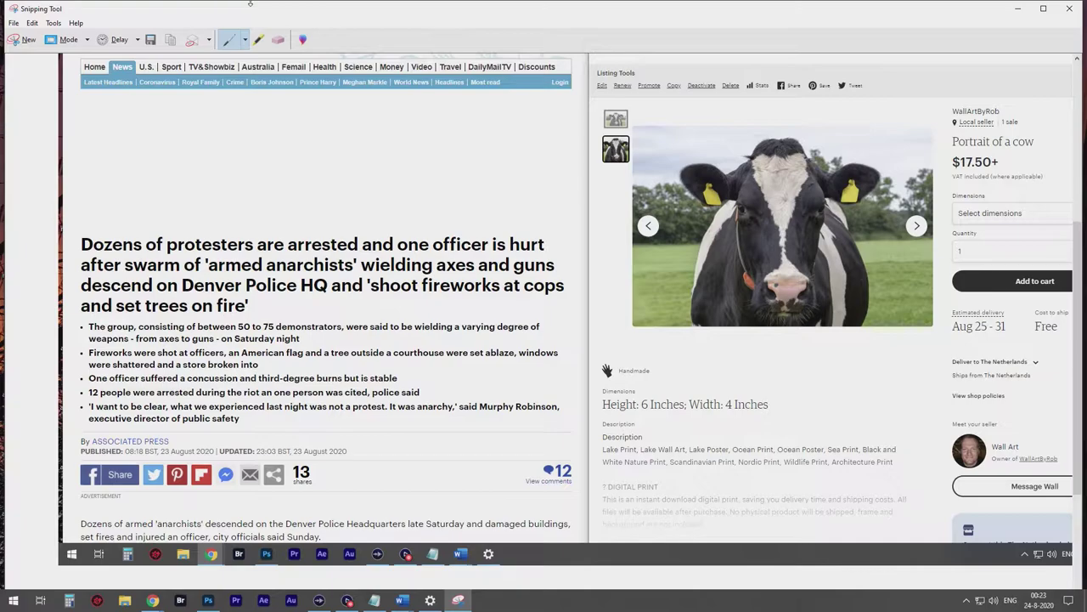
scroll(570, 321, "up", 2)
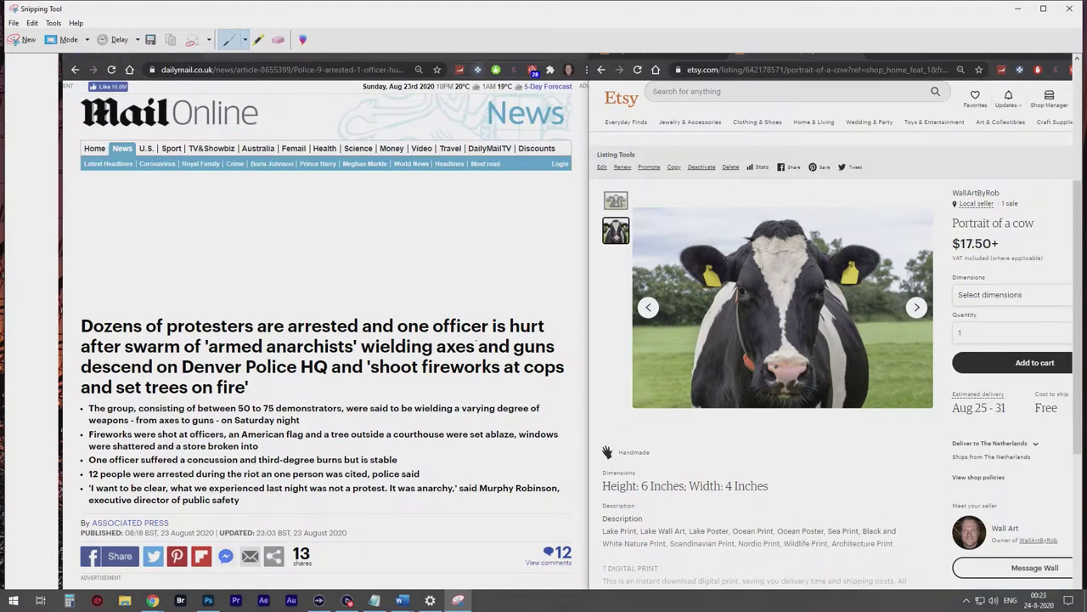
Take a new rectangular snip around the Etsy cow photo and its $17.50+ price.
left_click(14, 23)
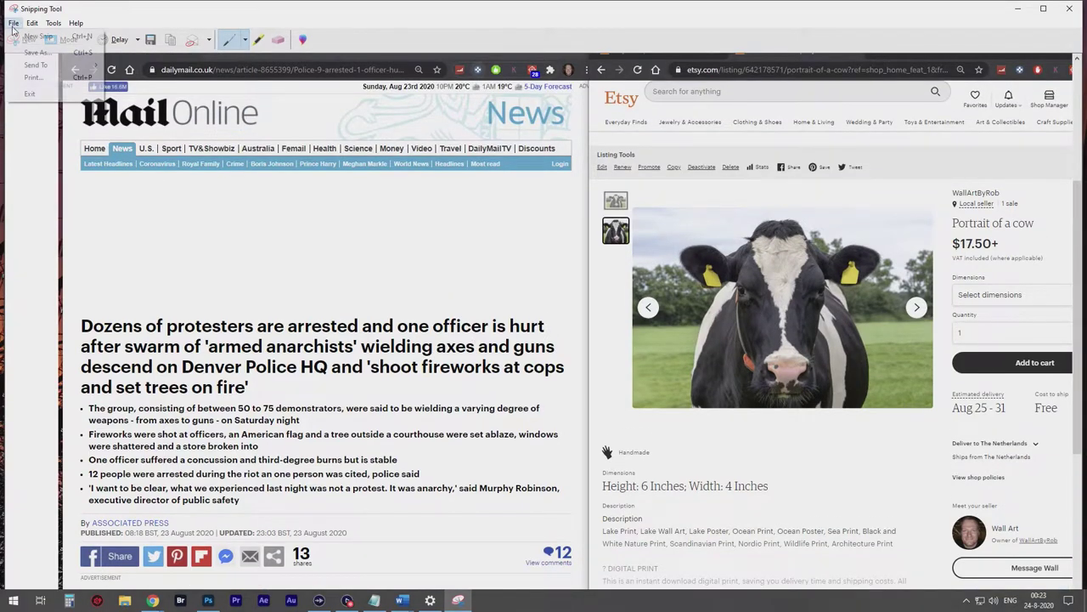
left_click(20, 36)
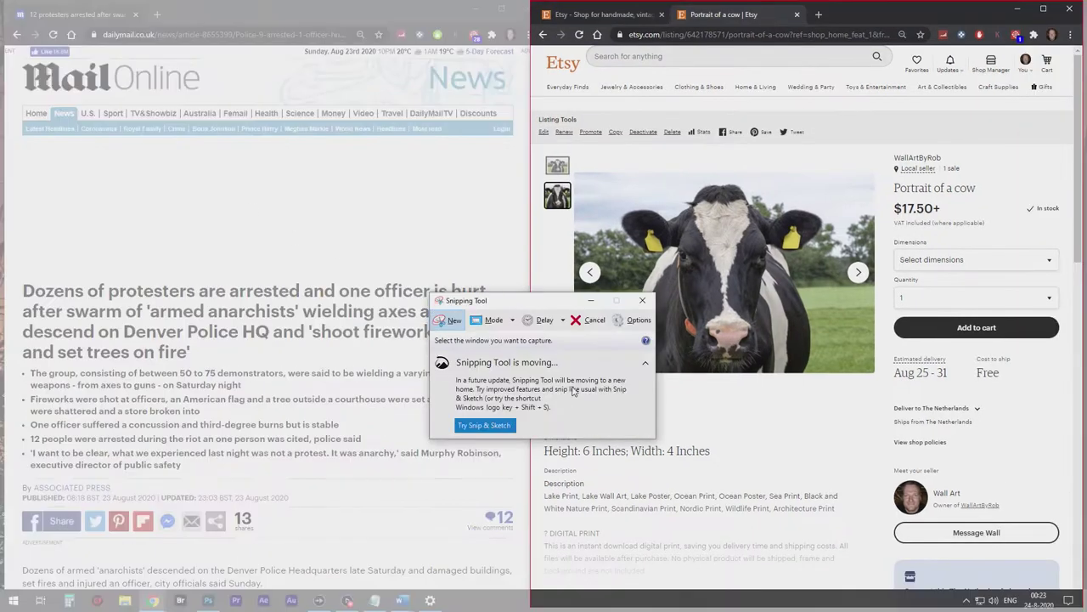
left_click(513, 320)
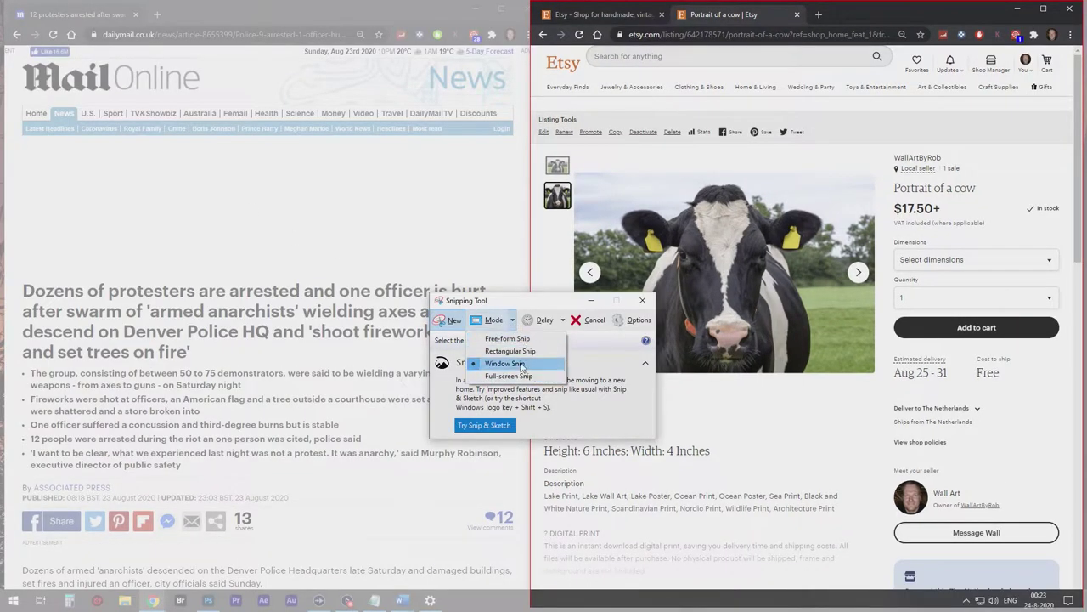
left_click(519, 352)
left_click_drag(549, 130, 955, 442)
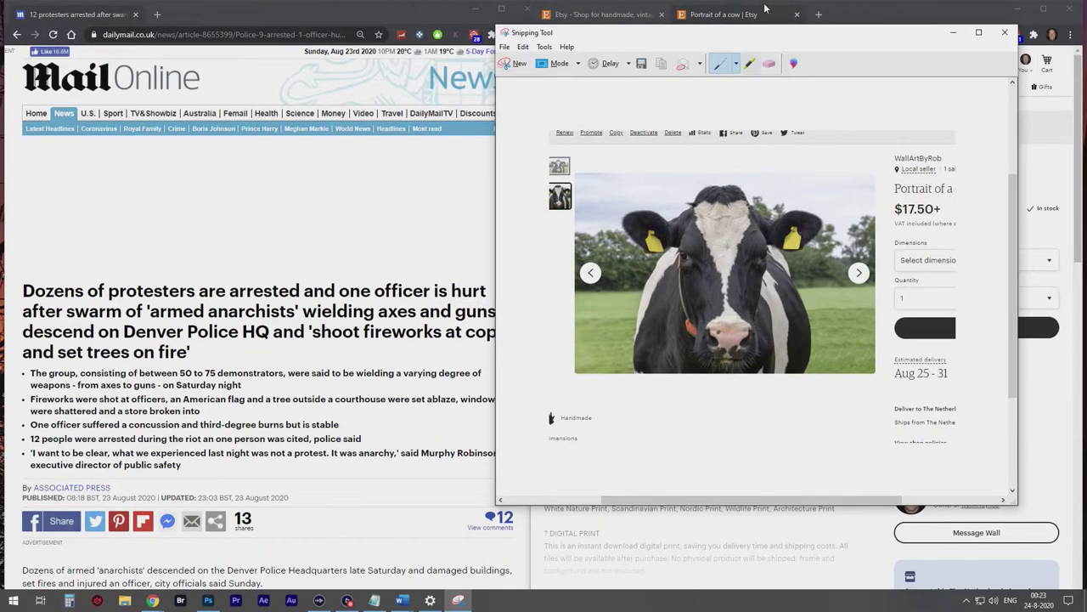
left_click_drag(748, 40, 575, 55)
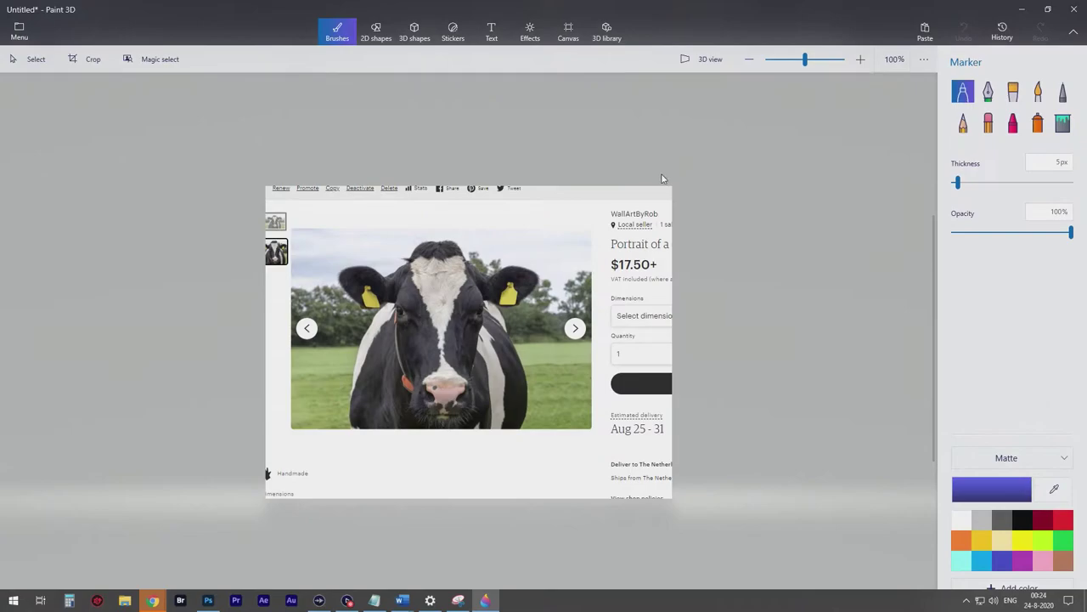
Keep the canvas in flat view and circle the $17.50+ price with blue crayon.
left_click(707, 61)
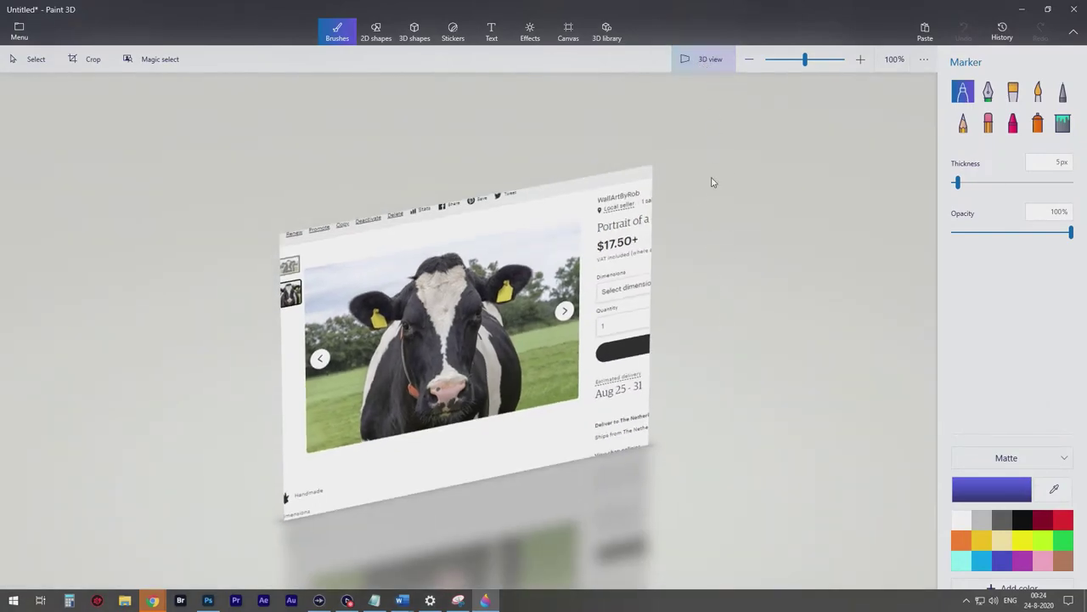
left_click(705, 59)
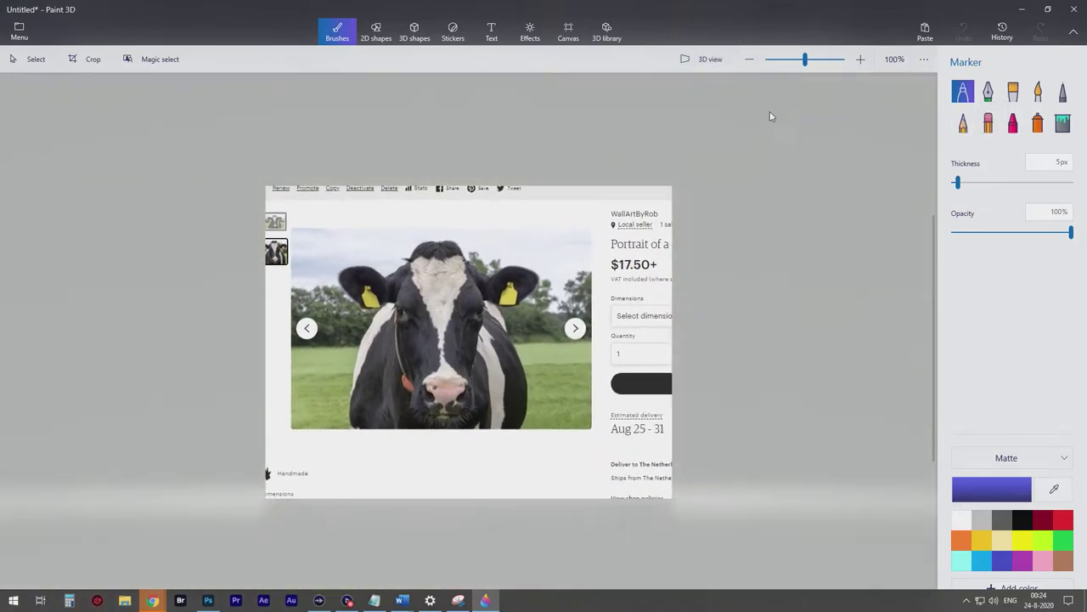
left_click(1013, 124)
mouse_move(581, 265)
left_mouse_down()
mouse_move(538, 329)
mouse_move(595, 248)
left_mouse_up()
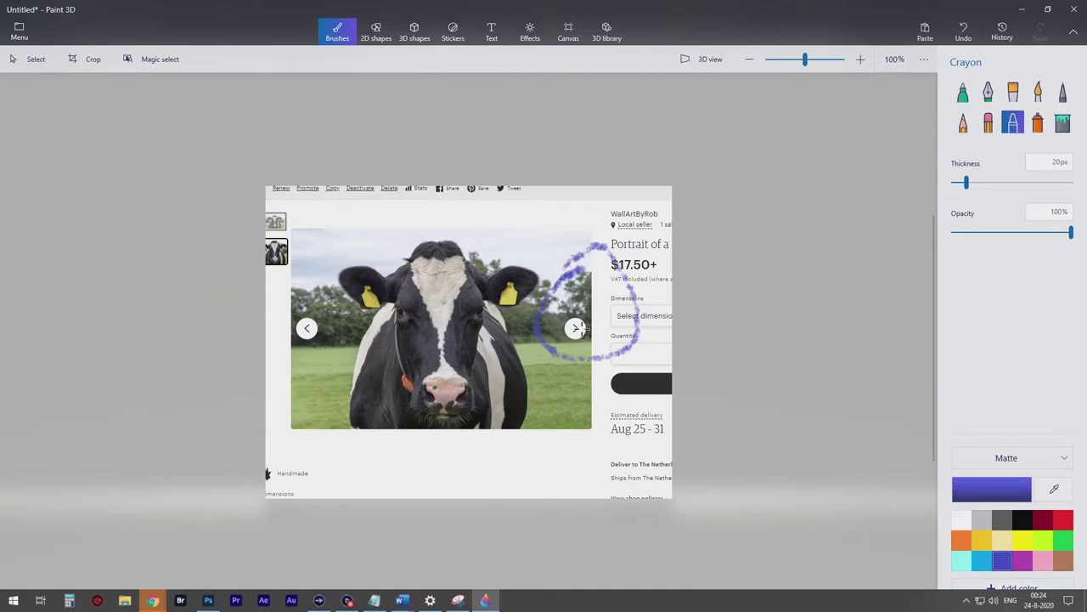
Add red crayon strokes under the cow photo, beside it, and around its face.
left_click(1063, 518)
left_click_drag(374, 459, 566, 457)
left_click_drag(347, 377, 396, 454)
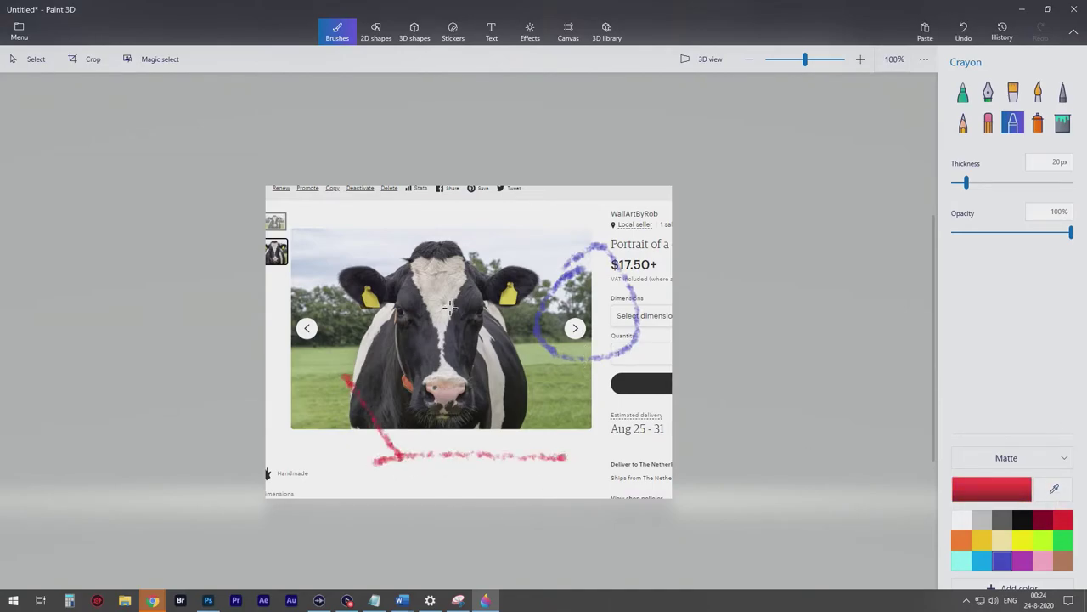
mouse_move(439, 270)
left_mouse_down()
mouse_move(415, 316)
mouse_move(430, 253)
left_mouse_up()
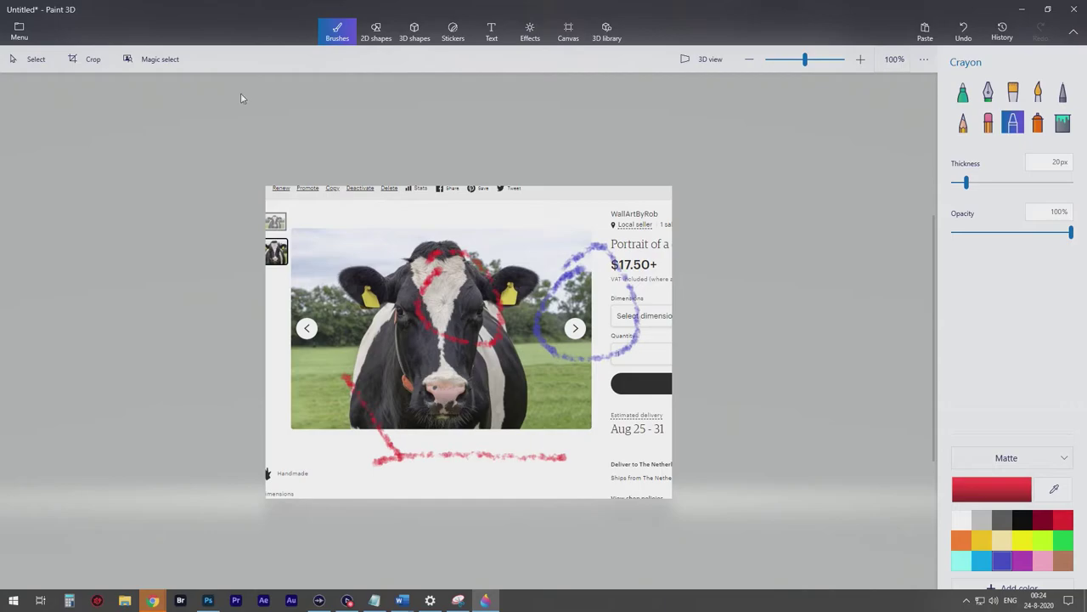
Close Paint 3D without saving and check Snipping Tool's Delay and Mode lists.
left_click(1076, 10)
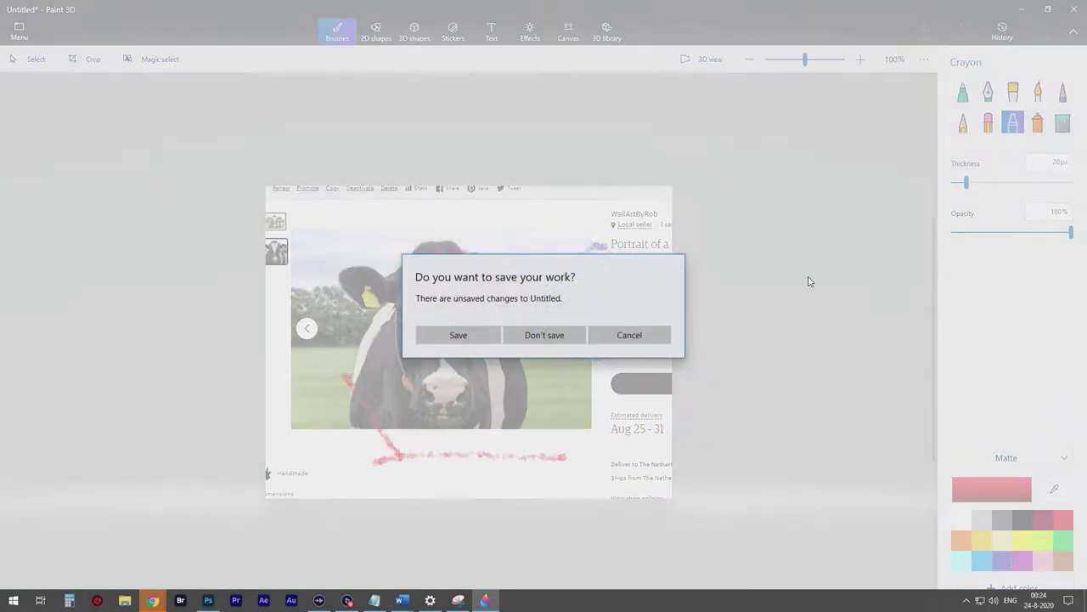
left_click(553, 335)
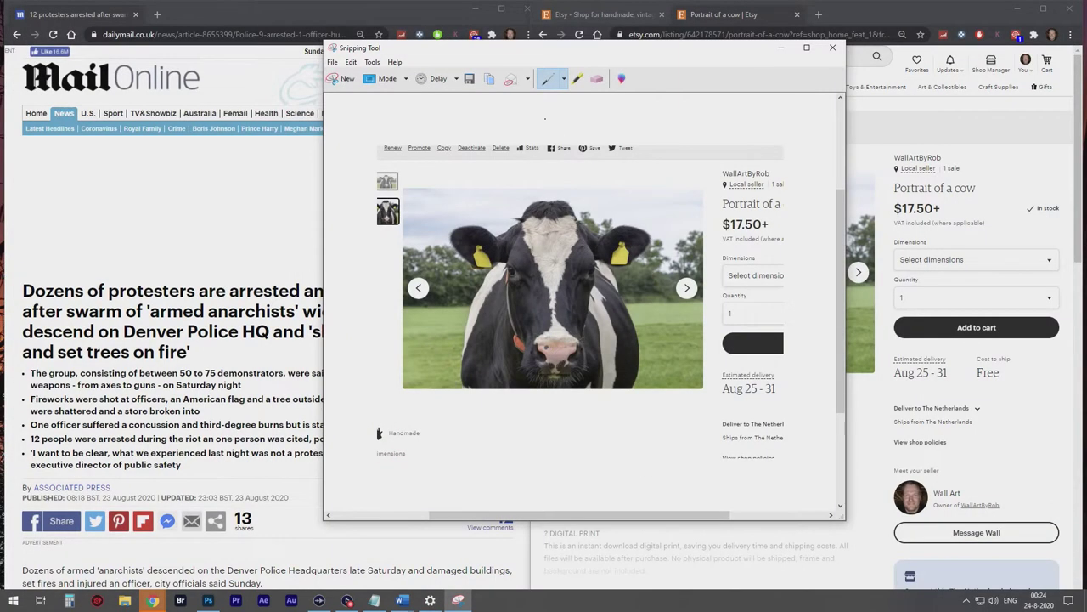
left_click(439, 78)
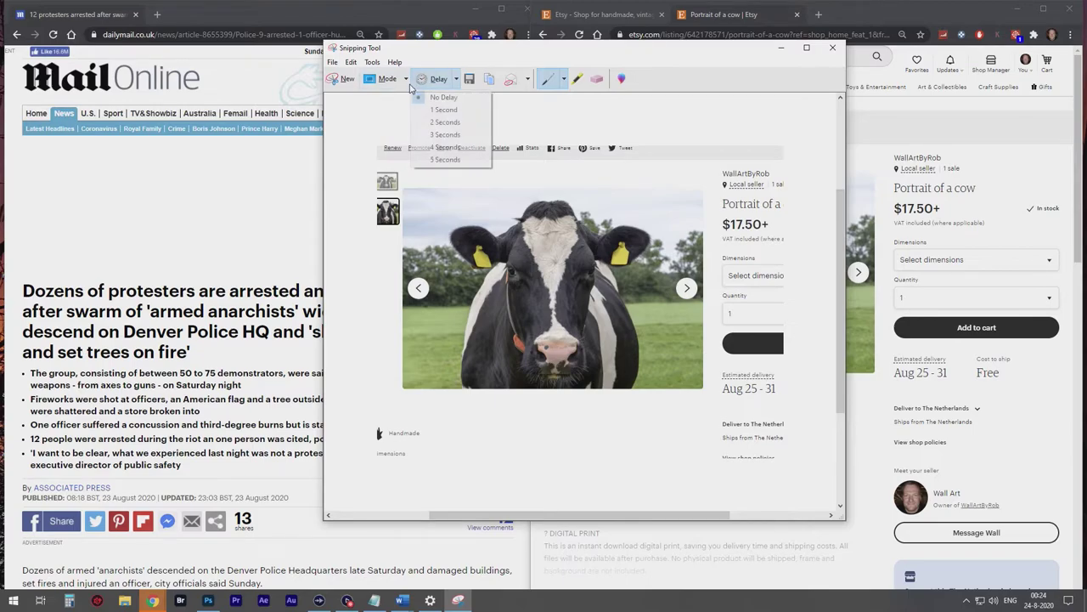
left_click(406, 78)
left_click(406, 78)
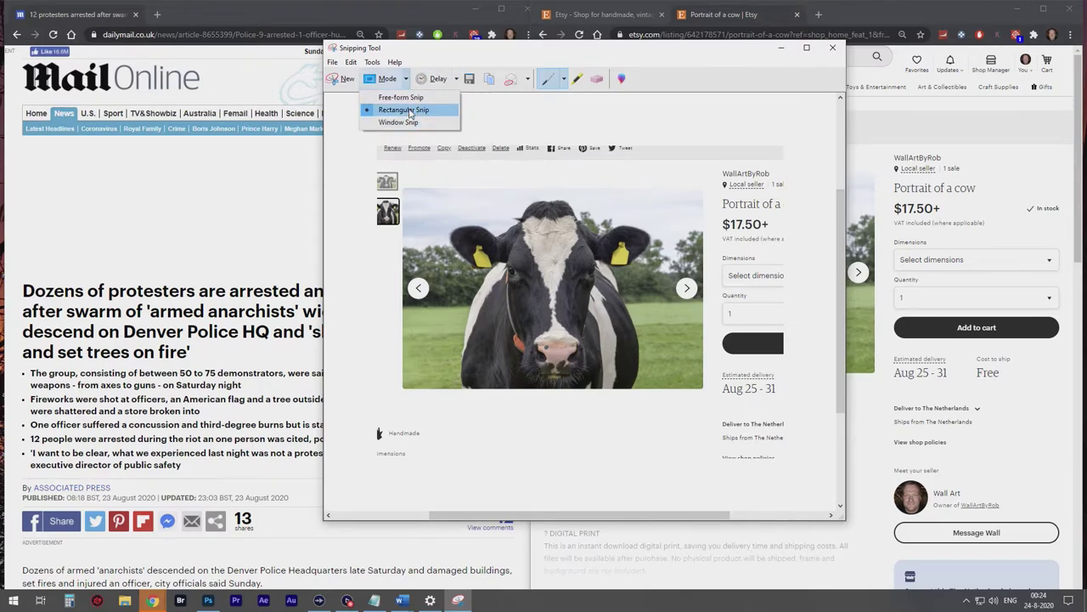
Start a new snip, move the snipping panel aside, and open the Mode list.
left_click(333, 62)
left_click(347, 78)
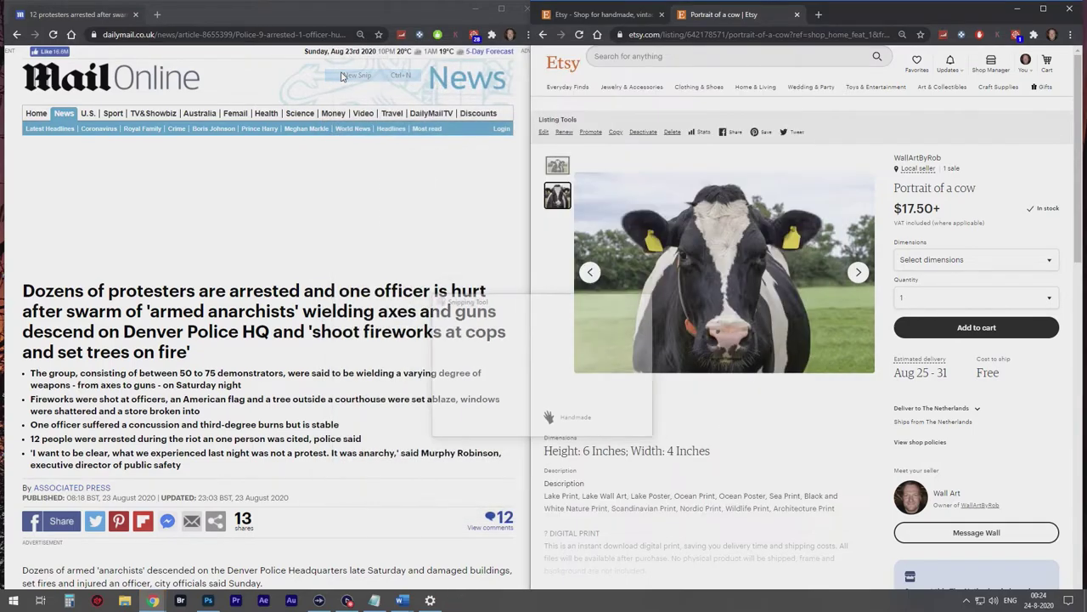
left_click(512, 321)
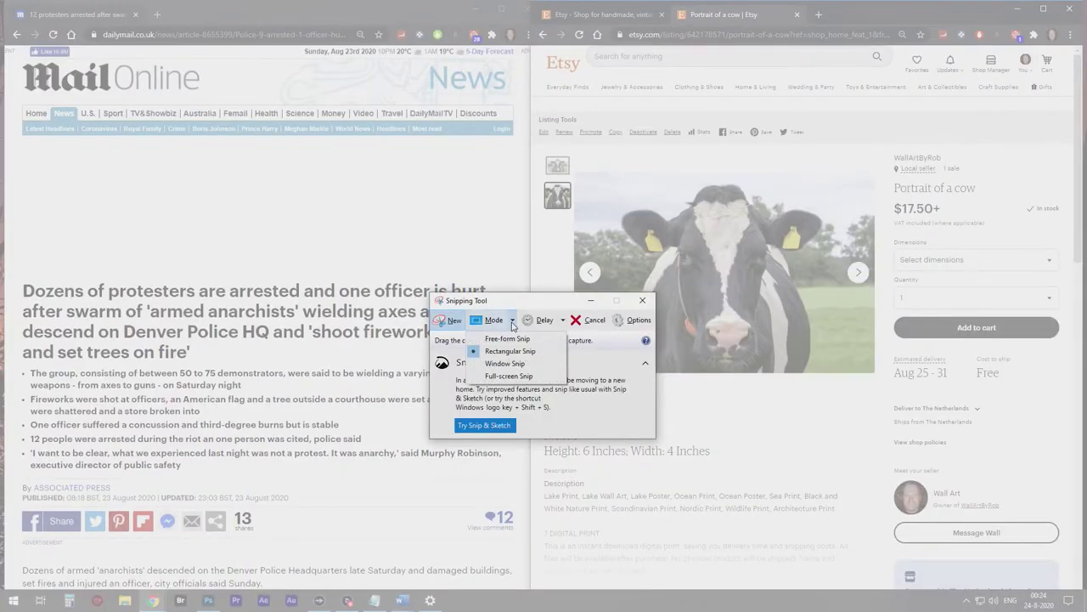
left_click_drag(511, 306, 639, 285)
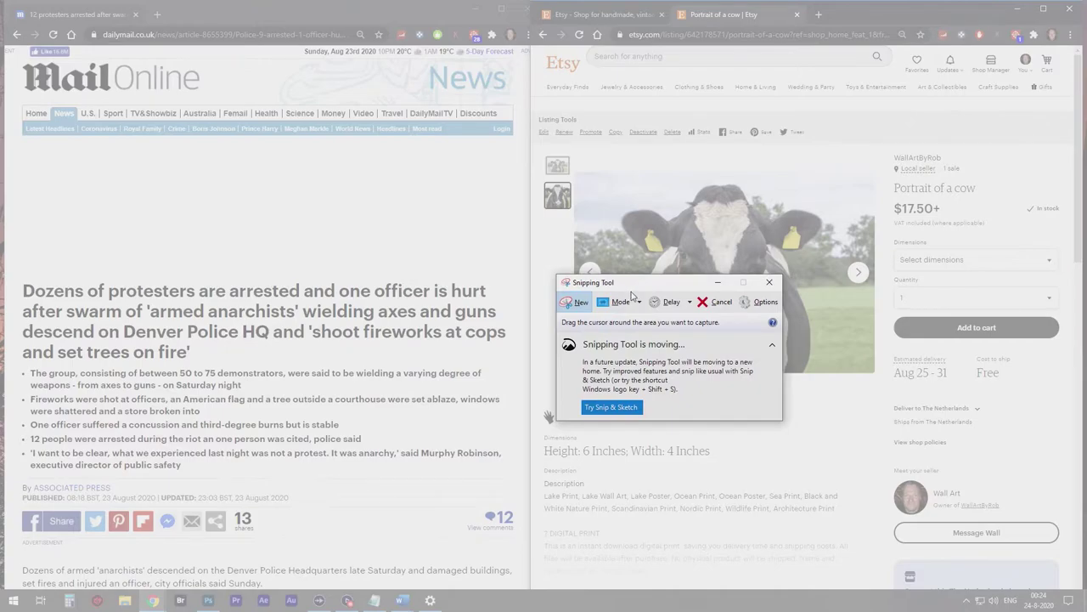
left_click(636, 304)
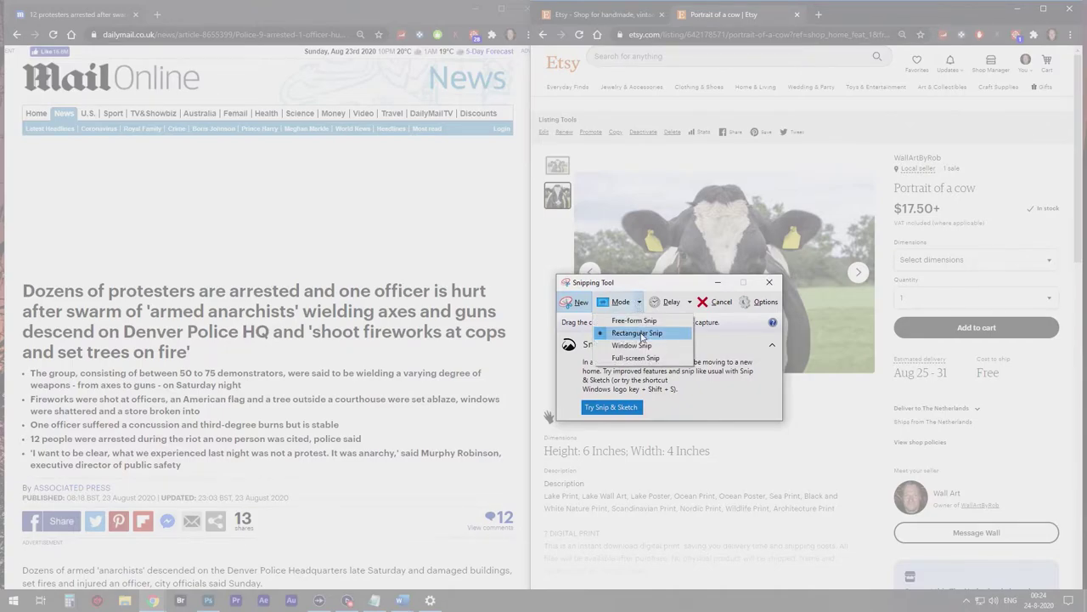
Rectangular-snip the Daily Mail headline and bullet points, then copy the snip.
left_click(642, 334)
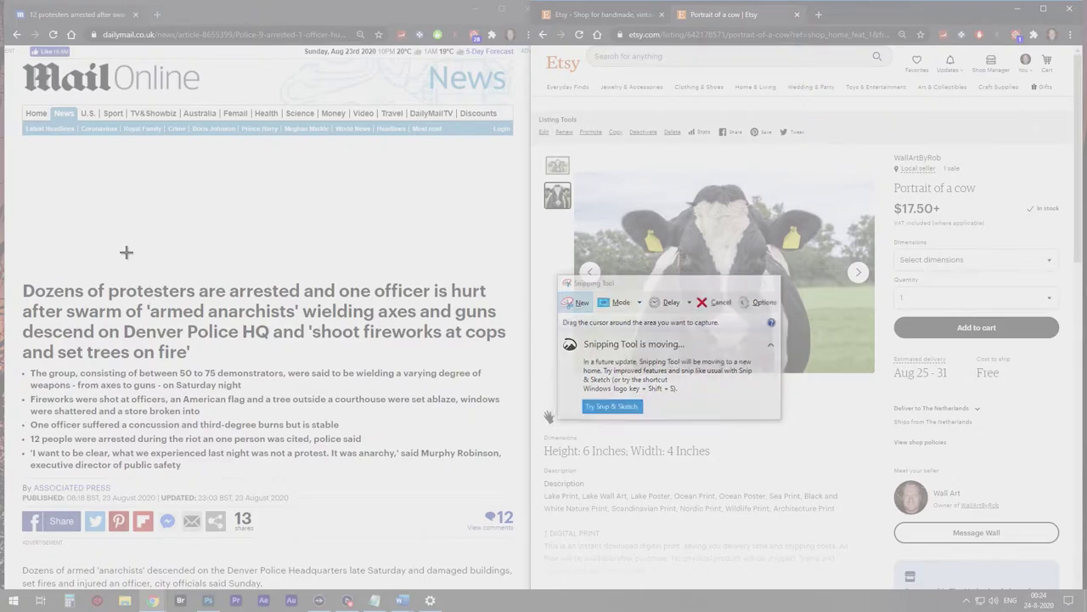
left_click_drag(125, 250, 525, 561)
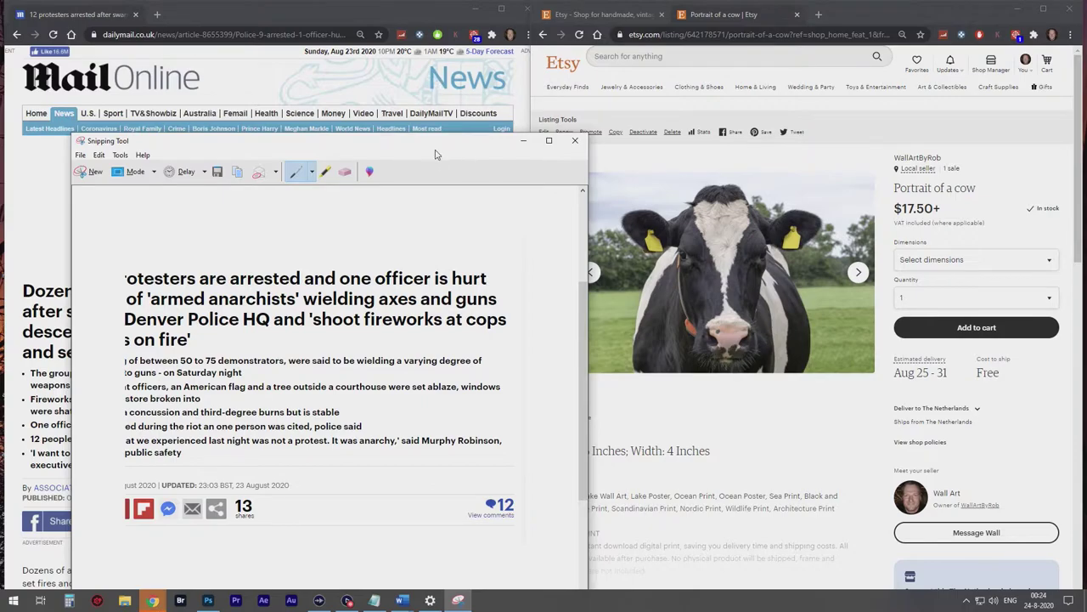
left_click_drag(483, 144, 729, 53)
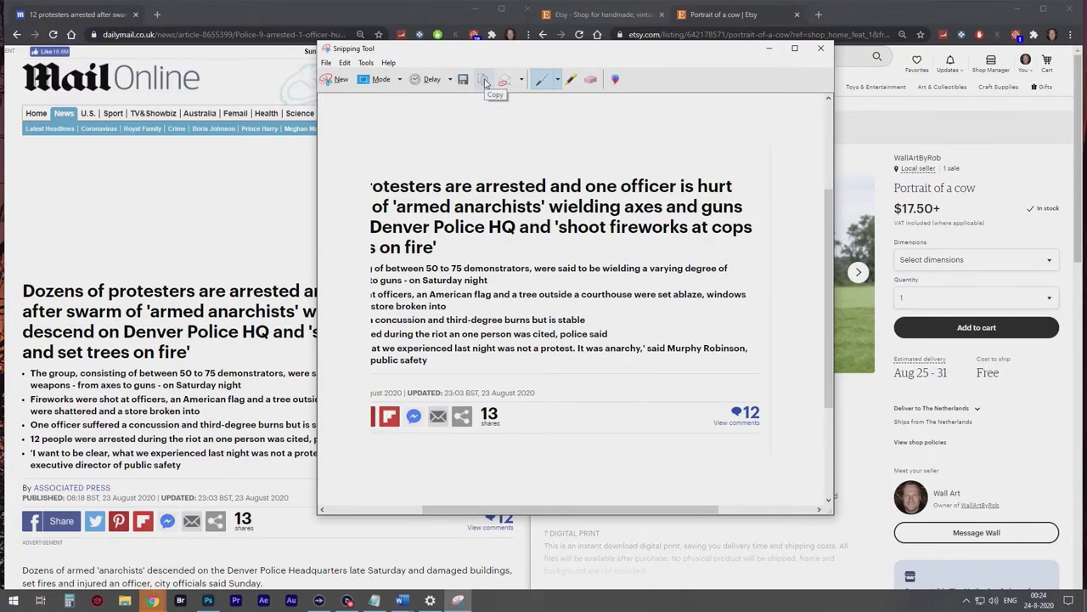
left_click(485, 83)
Launch Paint from the Start menu's Windows Accessories group.
left_click(13, 600)
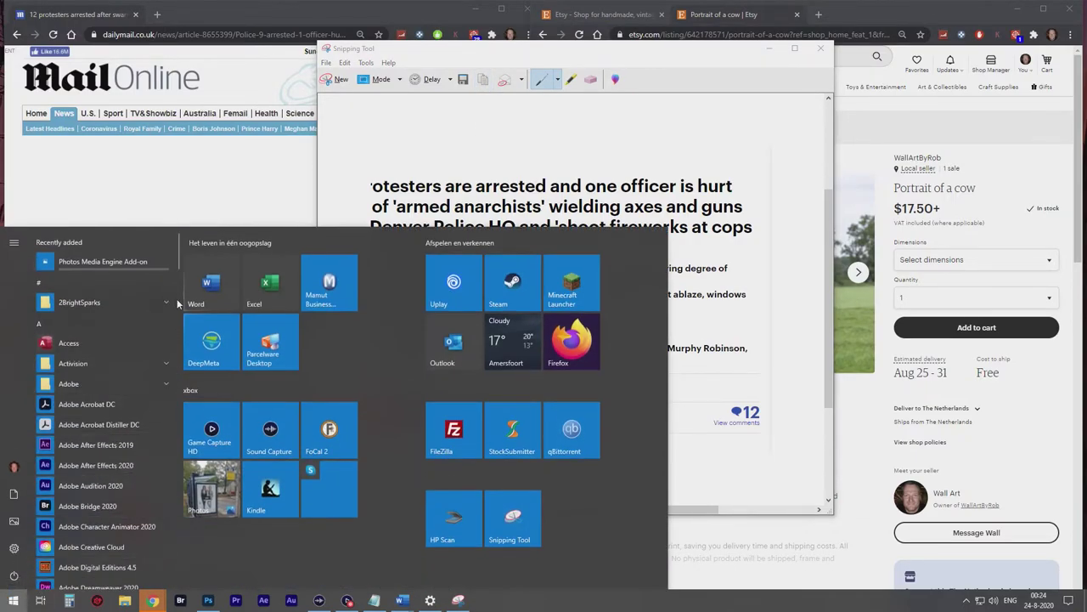
scroll(179, 287, "down", 10)
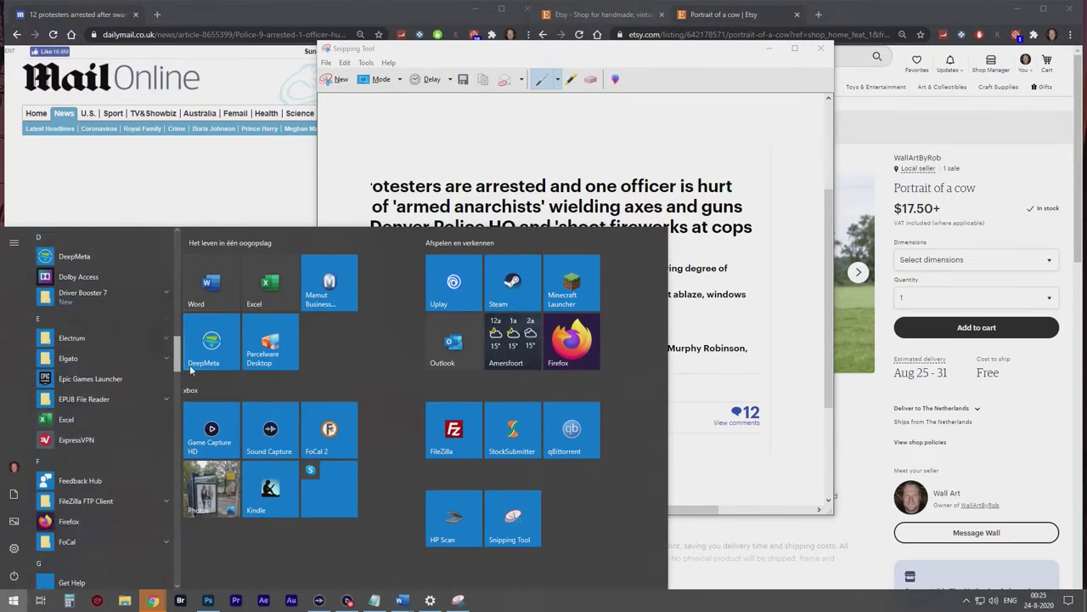
left_click_drag(191, 370, 190, 551)
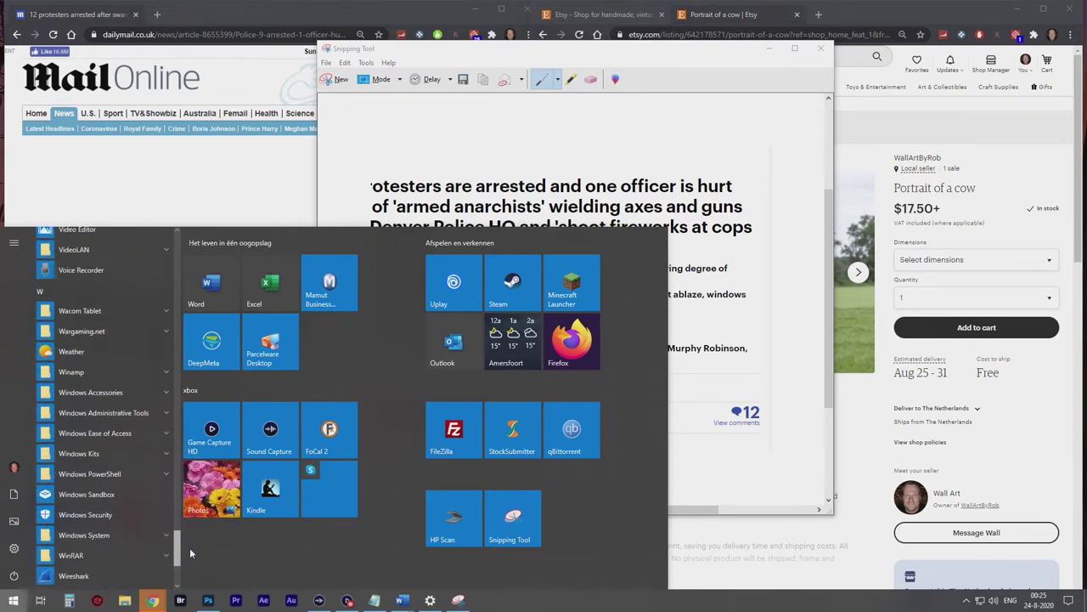
left_click(106, 394)
scroll(121, 367, "down", 1)
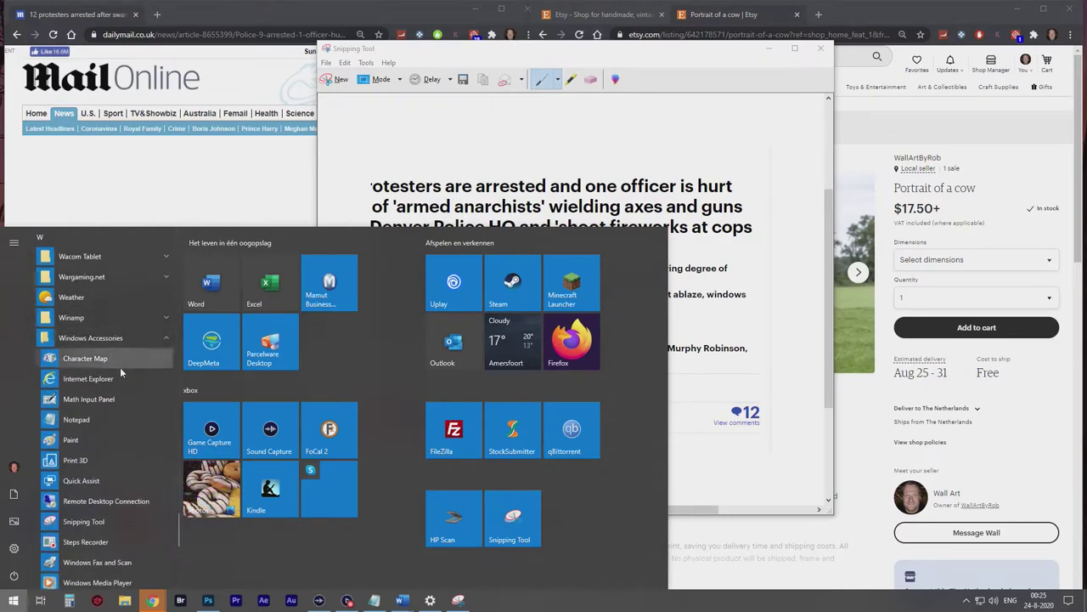
left_click(86, 440)
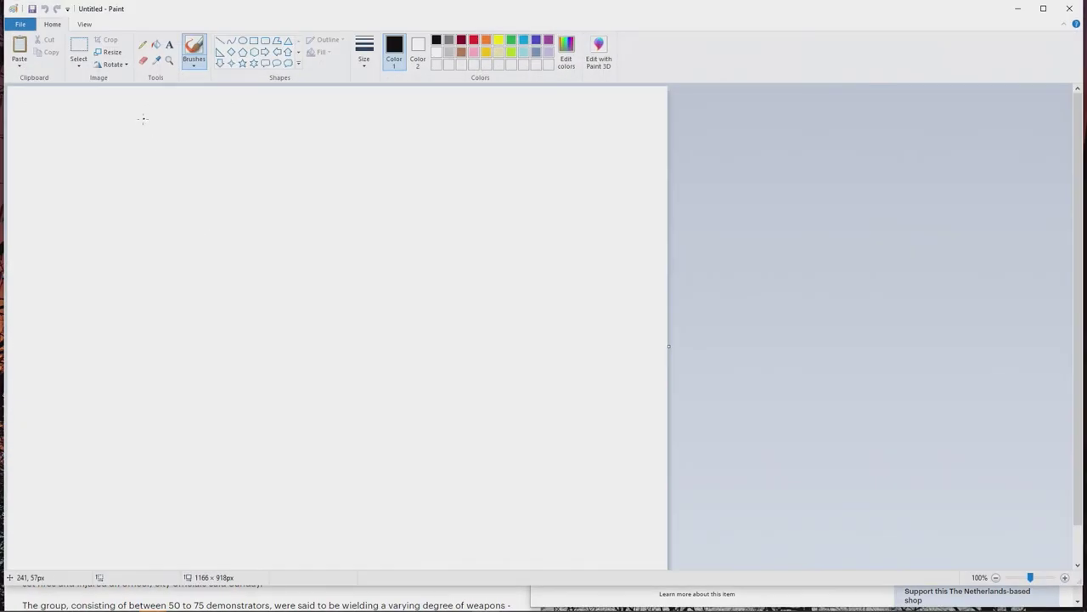
Paste the Daily Mail headline snip onto Paint's canvas, deselect it, and minimize Paint.
left_click(19, 63)
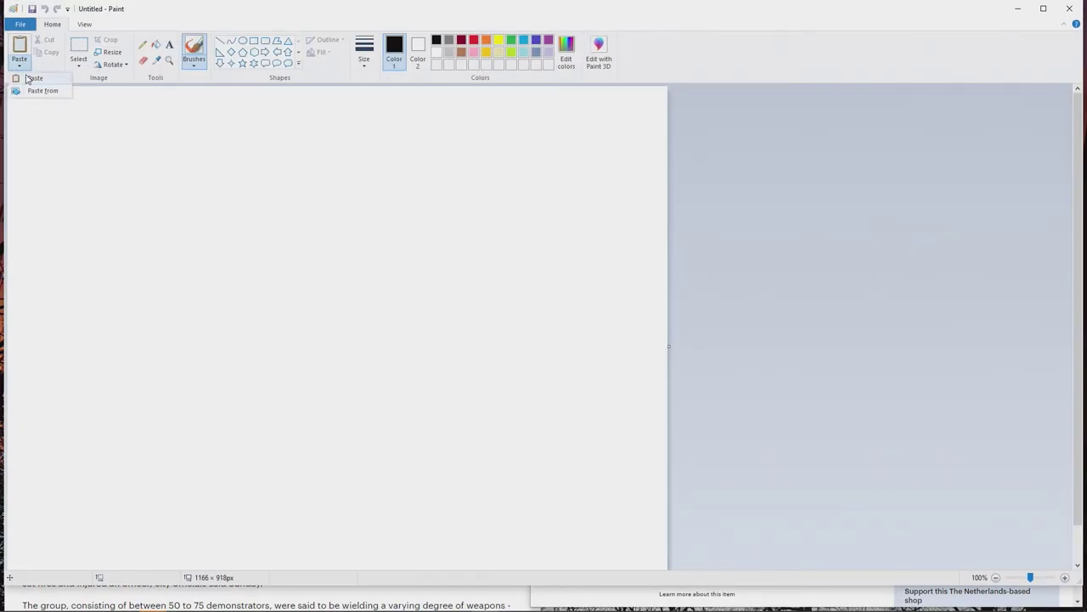
left_click(32, 79)
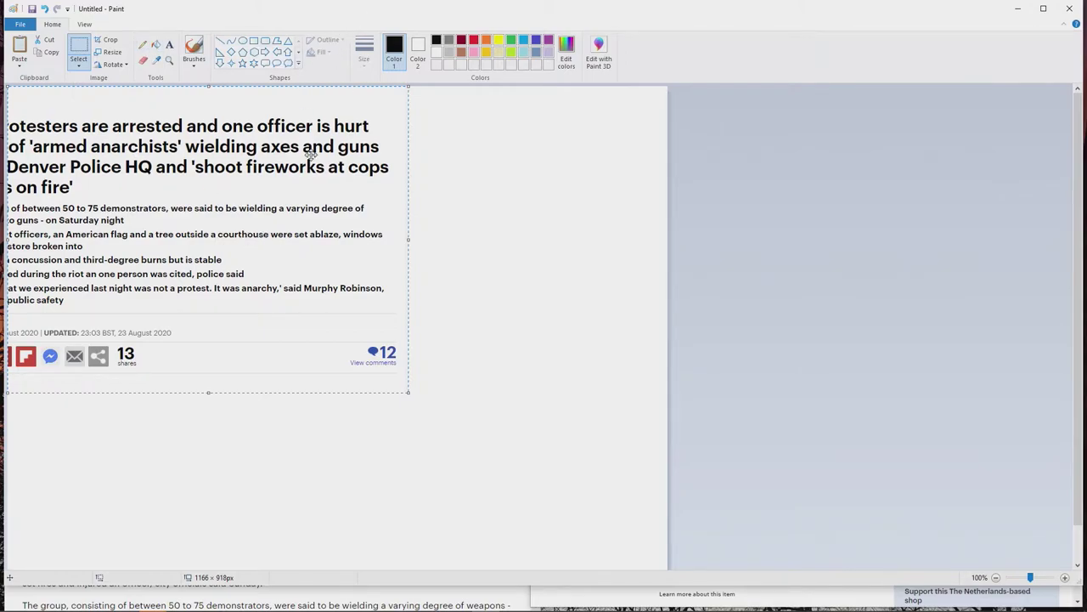
left_click(474, 221)
left_click(1017, 9)
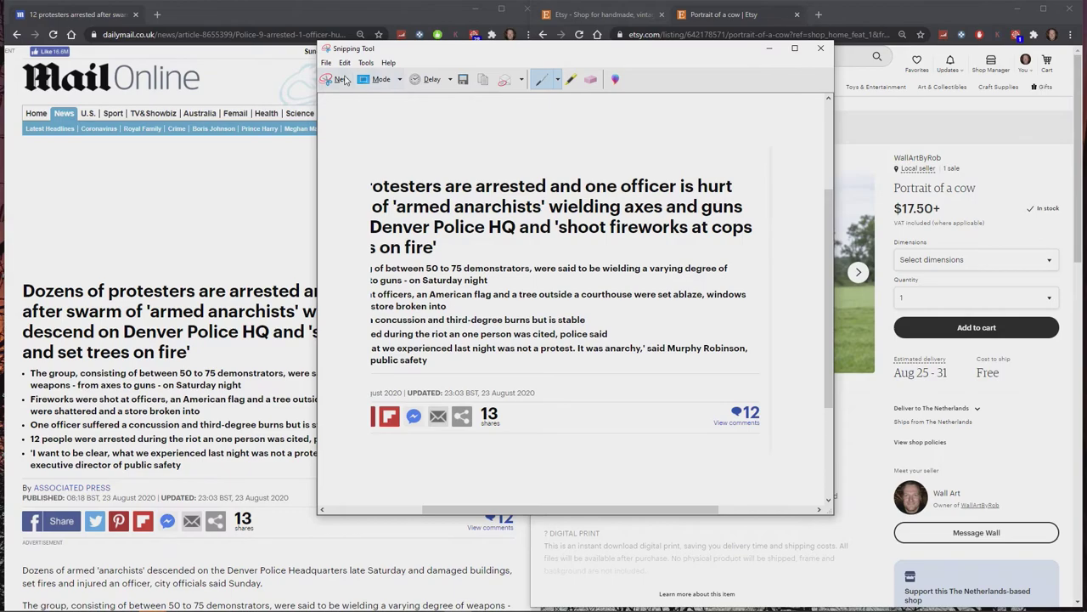
Take a free-form snip around the Etsy listing's $17.50+ price and cart details, and copy it.
left_click(349, 79)
left_click(349, 91)
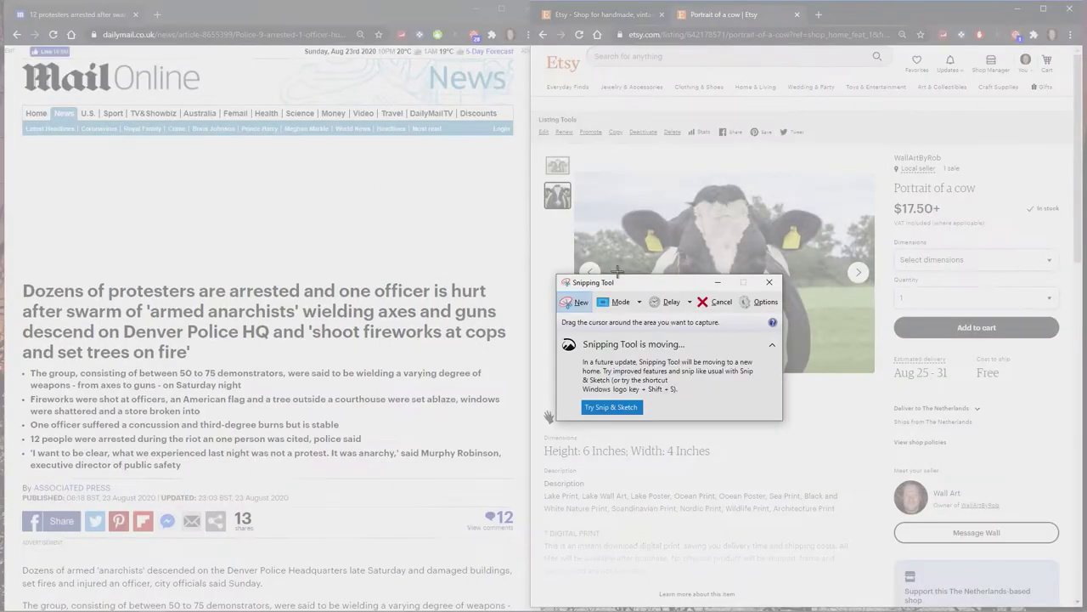
left_click(639, 303)
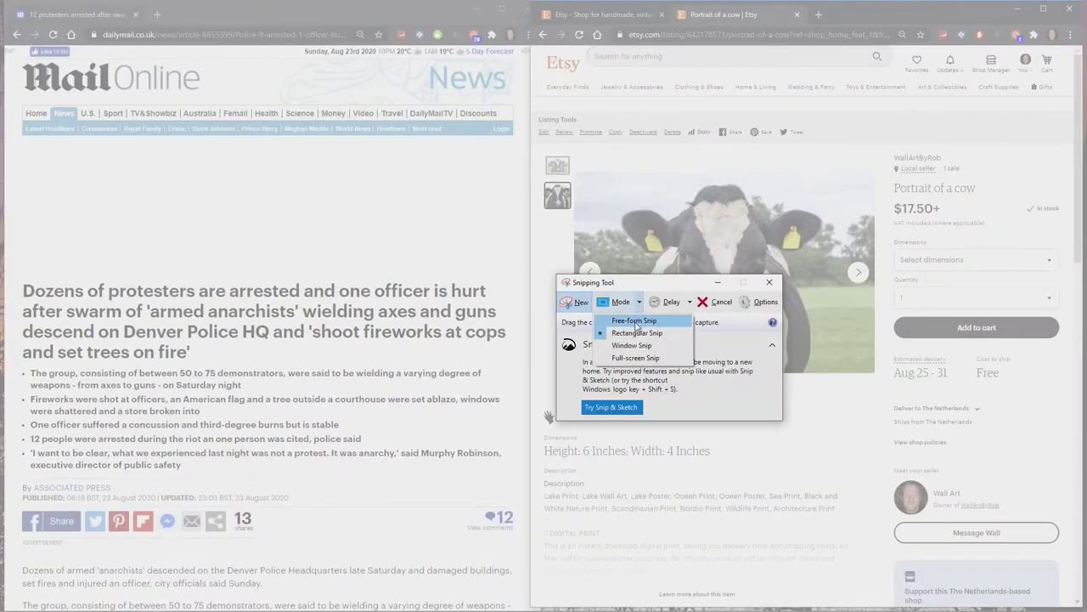
left_click(635, 324)
mouse_move(897, 157)
left_mouse_down()
mouse_move(780, 226)
mouse_move(951, 170)
mouse_move(902, 159)
left_mouse_up()
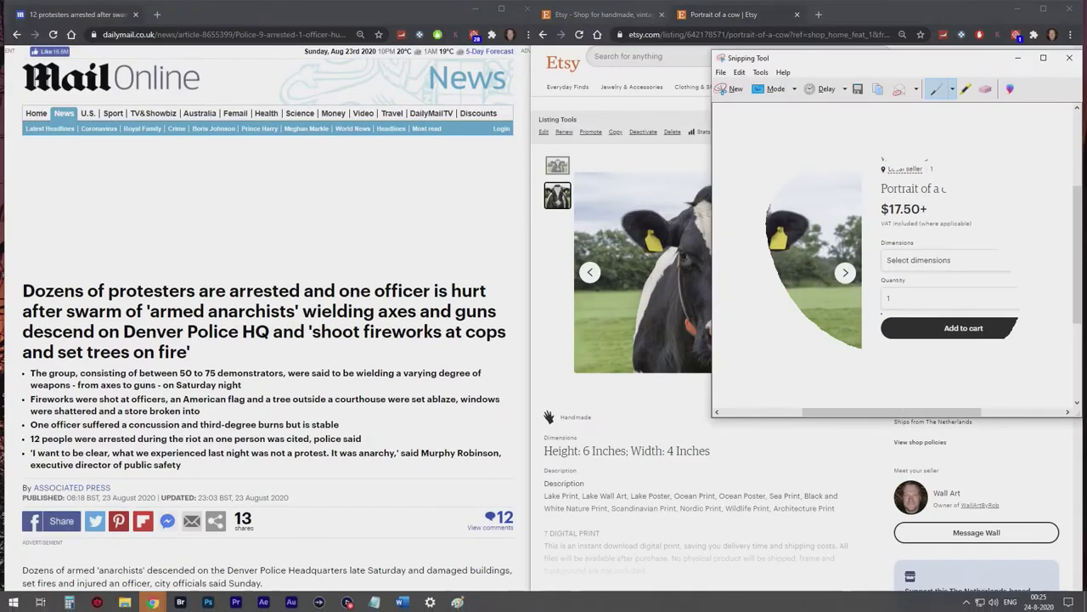
left_click(876, 90)
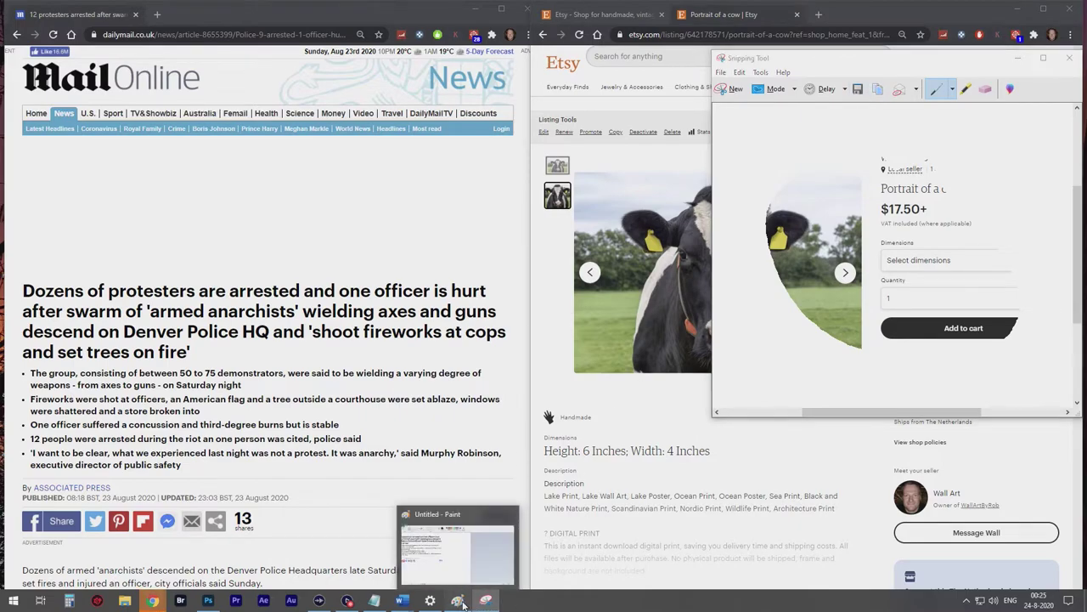
Paste the free-form Etsy price snip into Paint and position it below the headline, on the right.
left_click(463, 604)
left_click(19, 67)
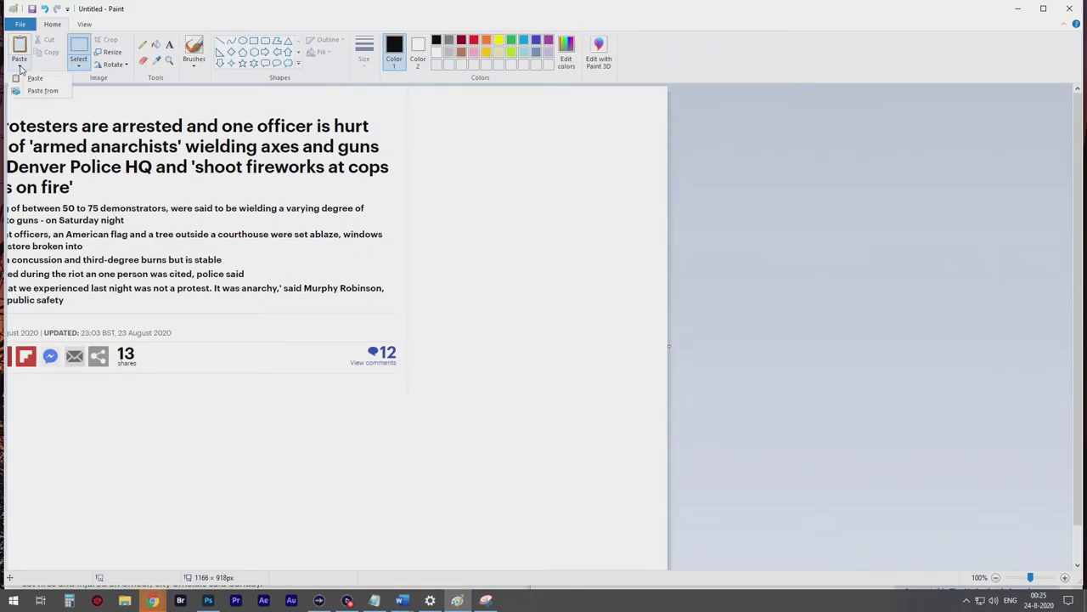
left_click(20, 67)
left_click(19, 67)
left_click(35, 78)
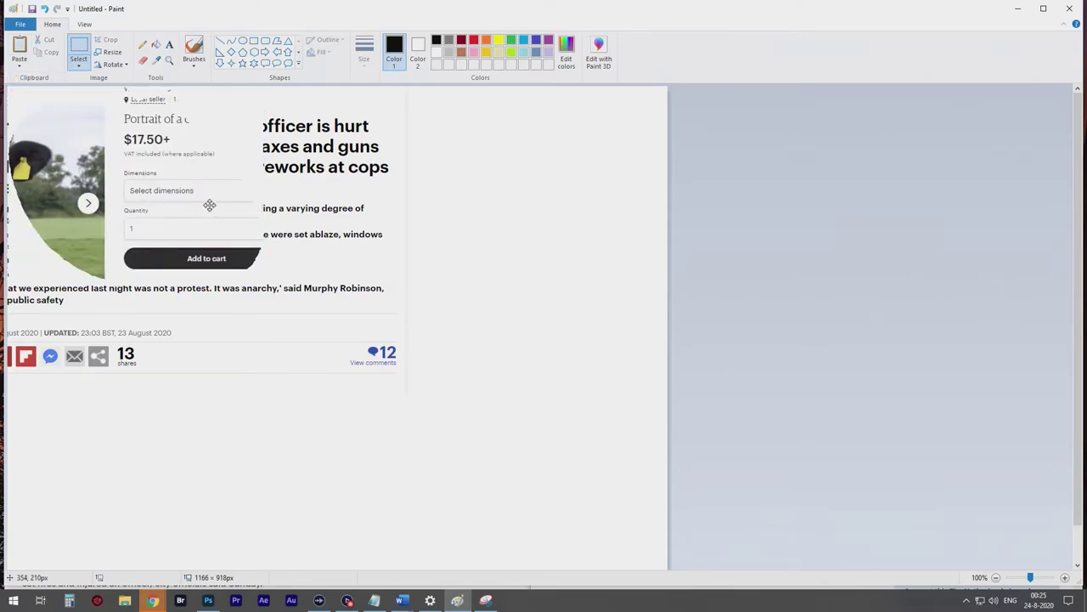
left_click_drag(209, 204, 461, 437)
mouse_move(344, 381)
left_mouse_down()
mouse_move(425, 339)
mouse_move(465, 146)
mouse_move(458, 263)
mouse_move(382, 423)
left_mouse_up()
Minimize Paint, recopy the cow listing snip, then move Snipping Tool aside and minimize it.
left_click(1019, 8)
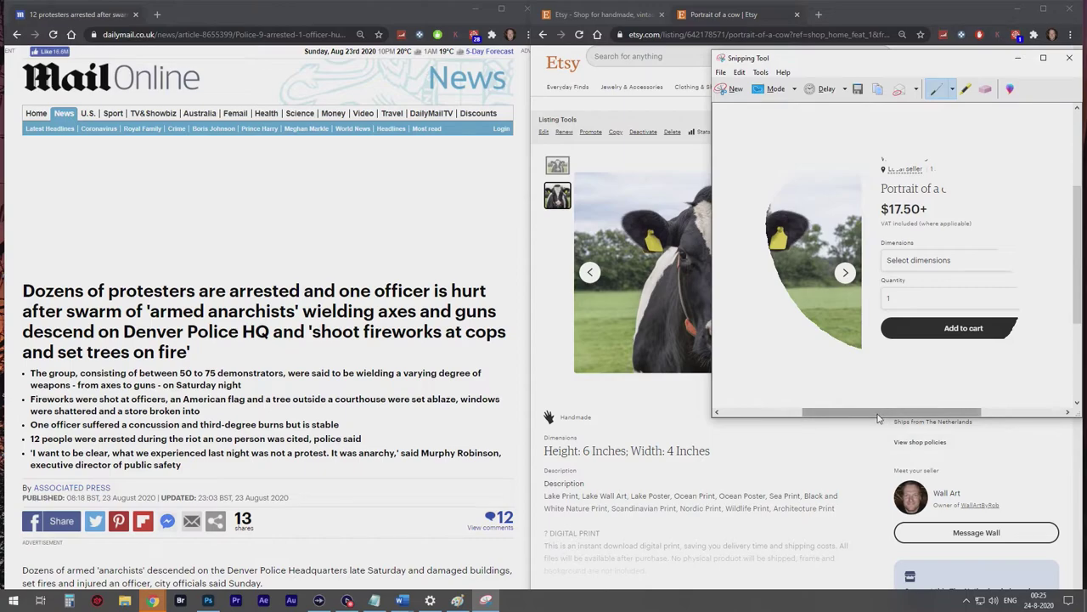
left_click_drag(879, 416, 874, 417)
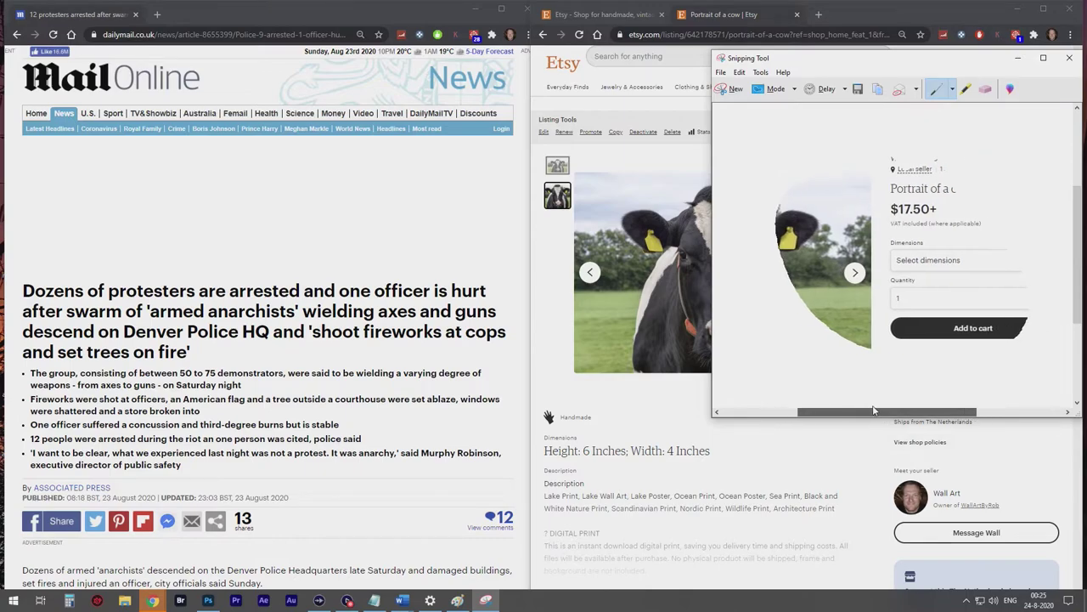
left_click(879, 91)
left_click_drag(890, 64, 726, 108)
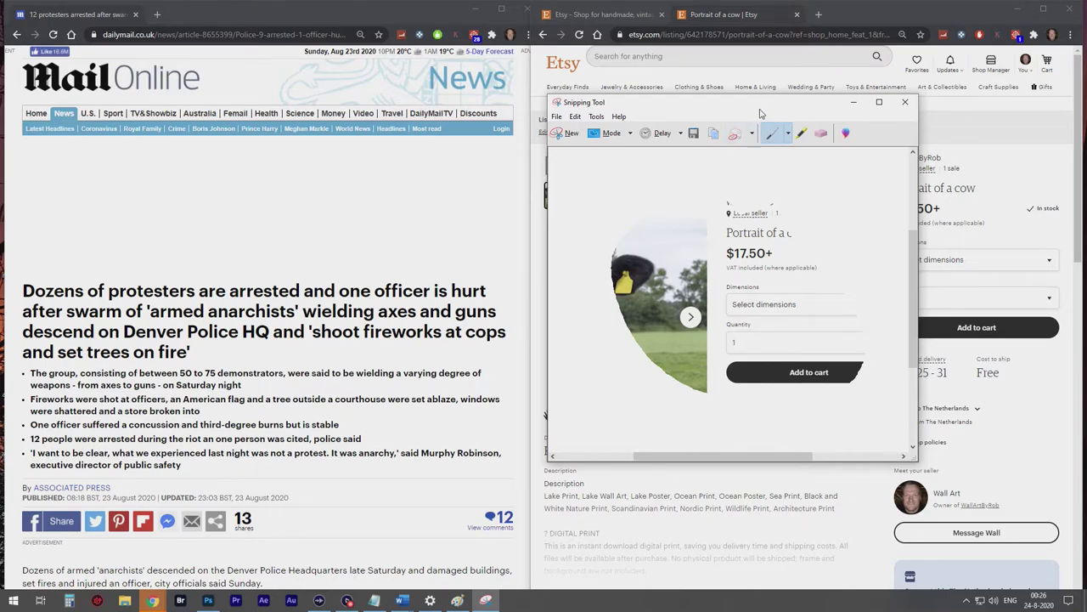
left_click(855, 103)
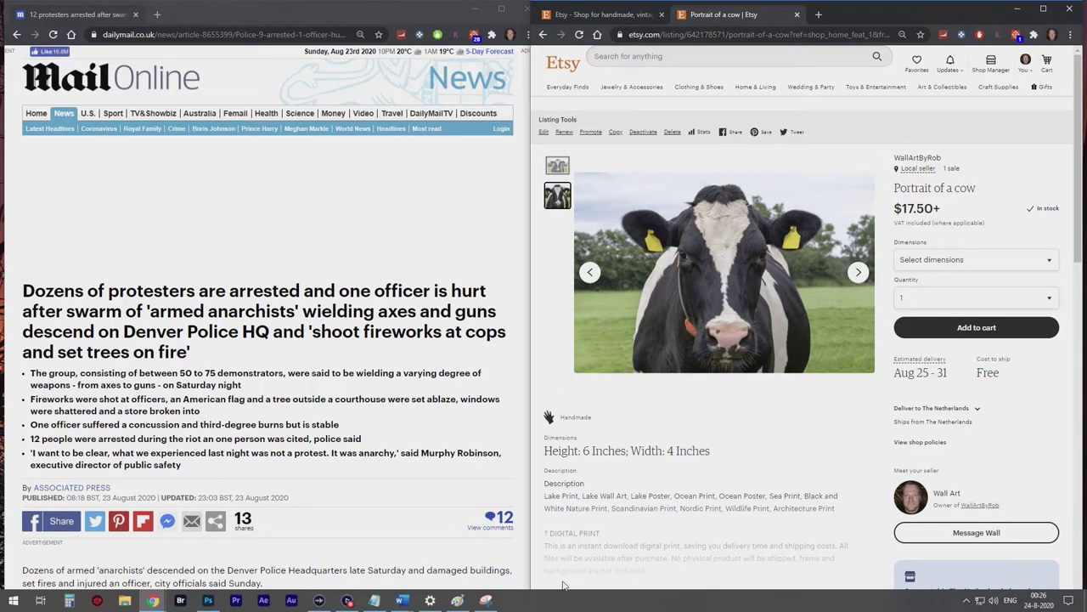
Start a new blank Paint picture, discarding the unsaved combined image.
left_click(458, 600)
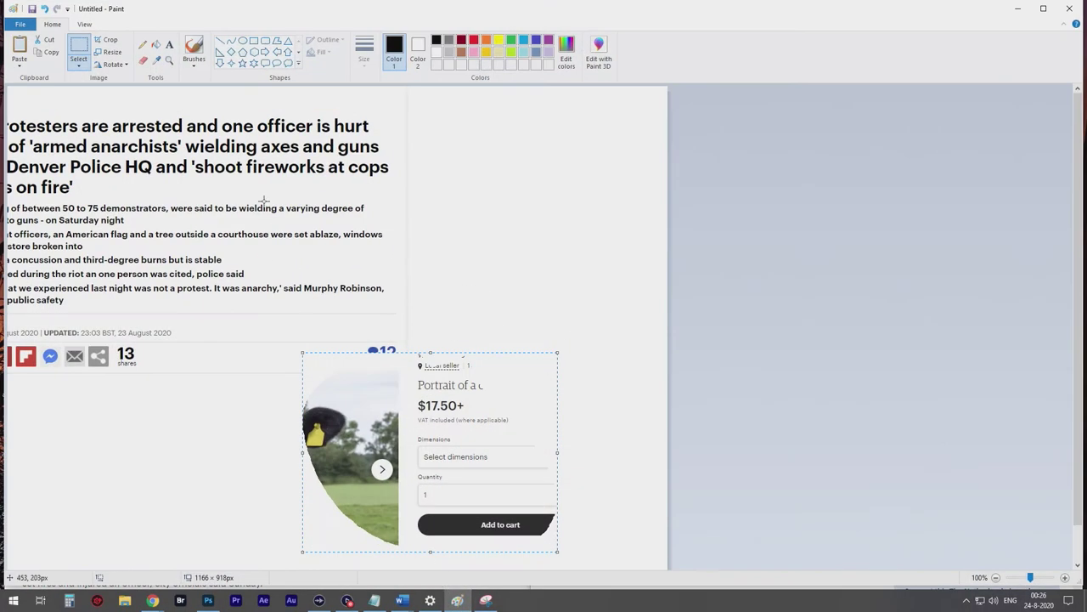
left_click(17, 24)
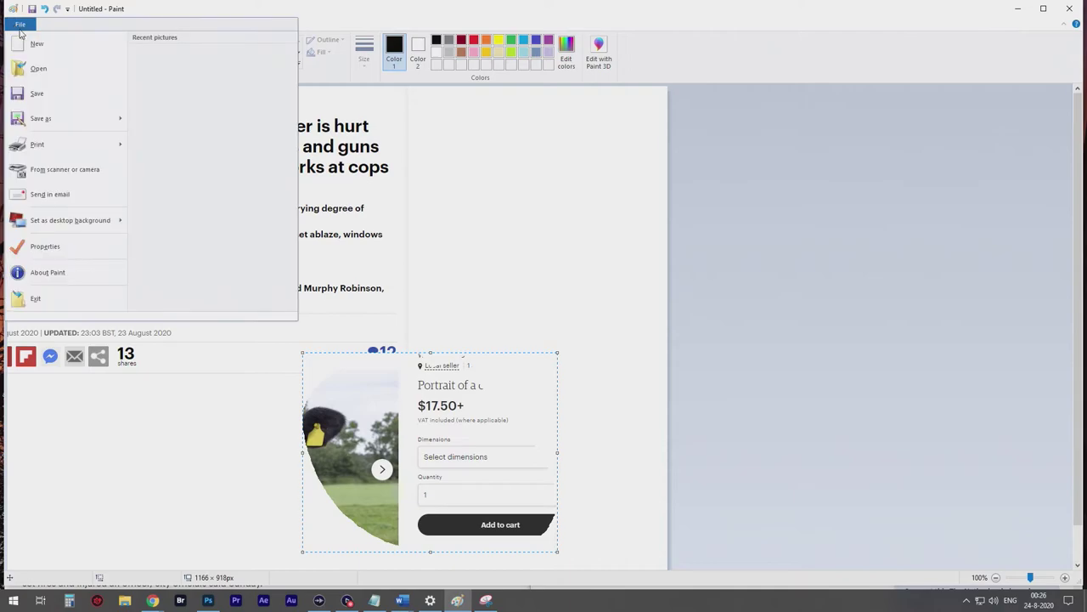
left_click(34, 42)
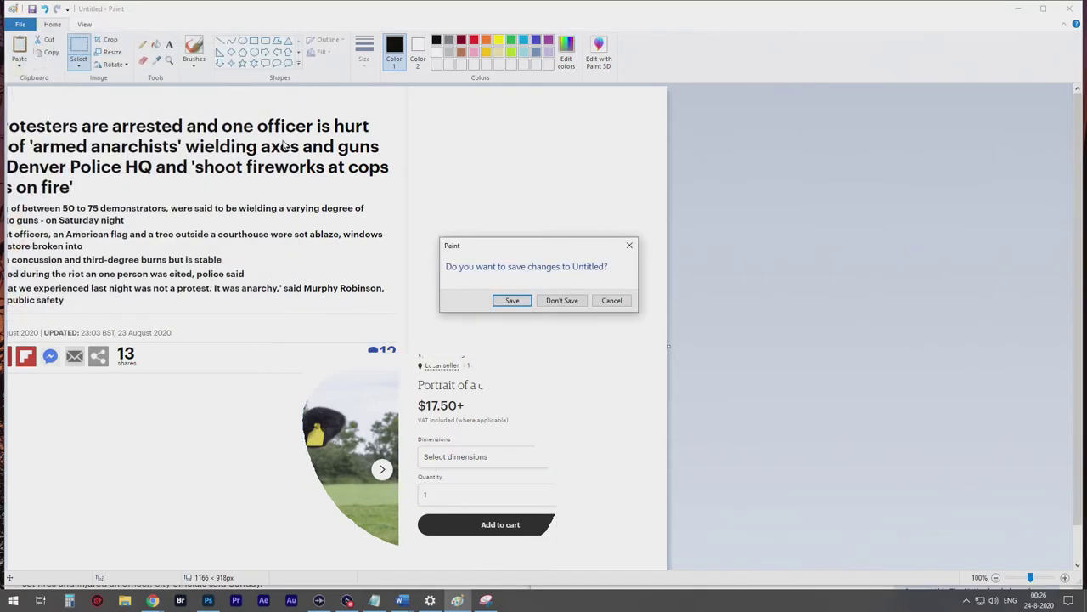
left_click(564, 301)
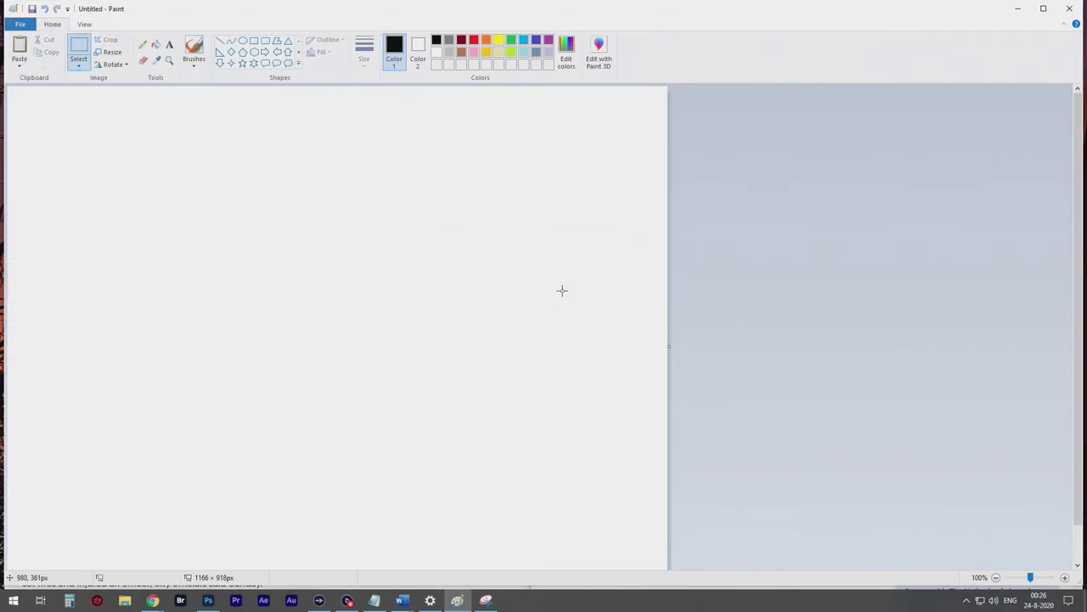
Paste the full-screen Print Screen capture of both browser windows onto the new canvas.
left_click(18, 64)
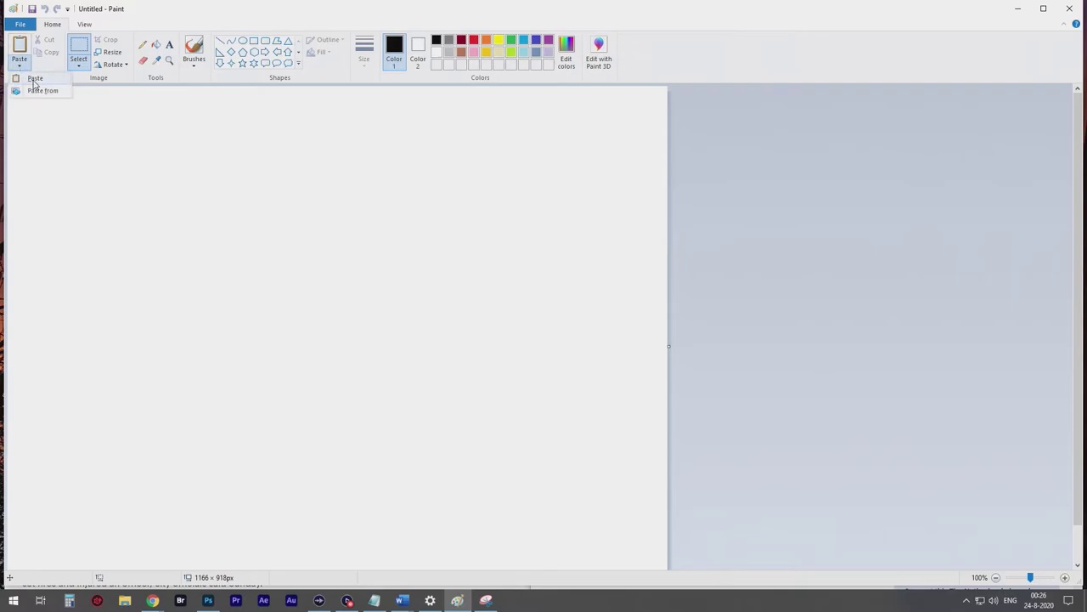
left_click(34, 79)
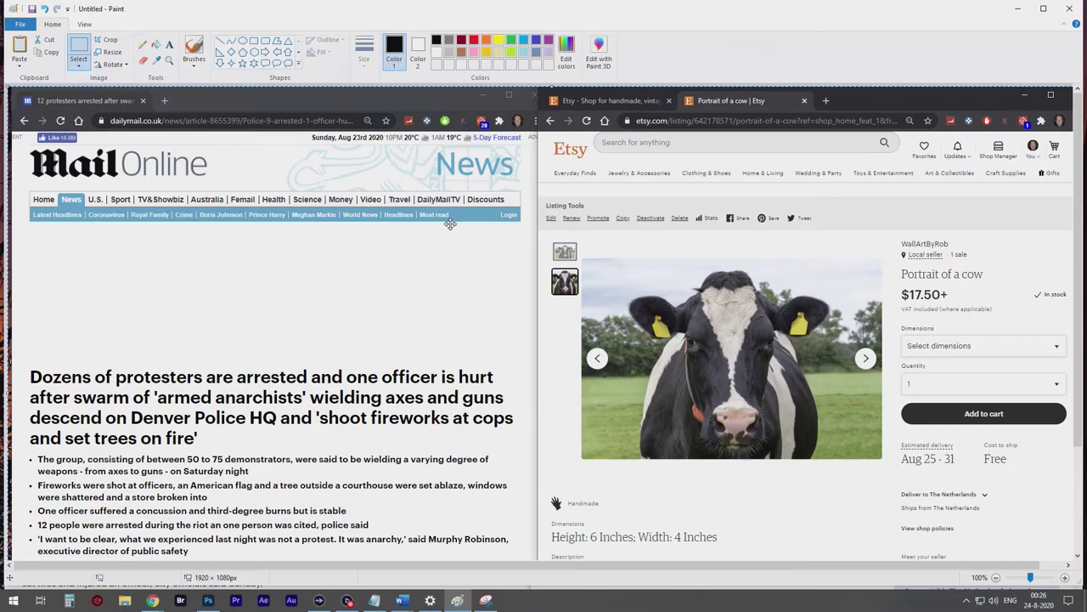
left_click(20, 67)
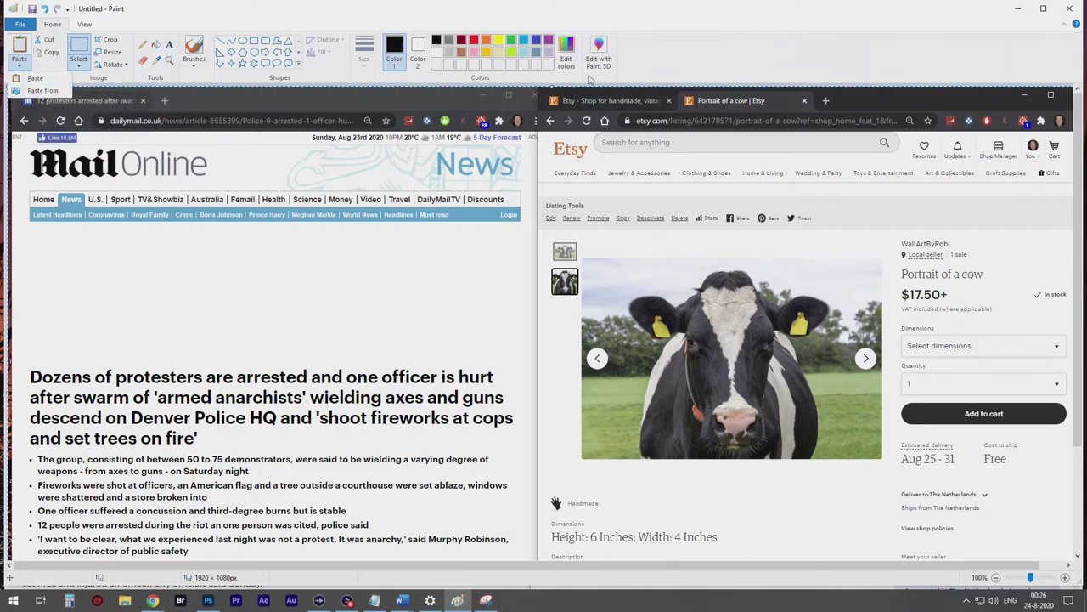
left_click(721, 72)
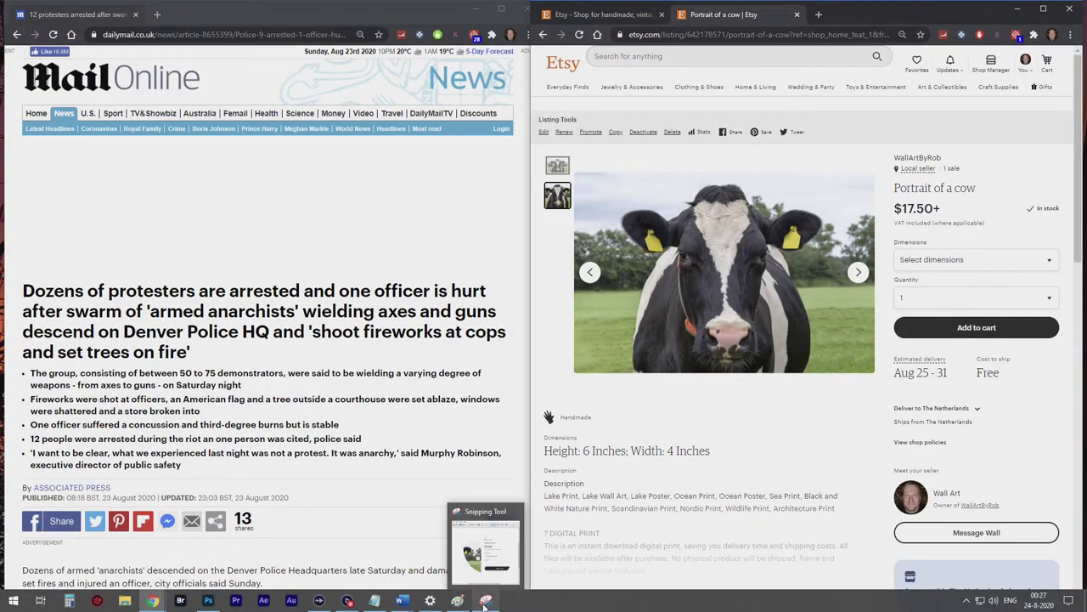
Take a new rectangular snip of the whole Etsy cow listing window, including its $17.50+ price.
left_click(486, 601)
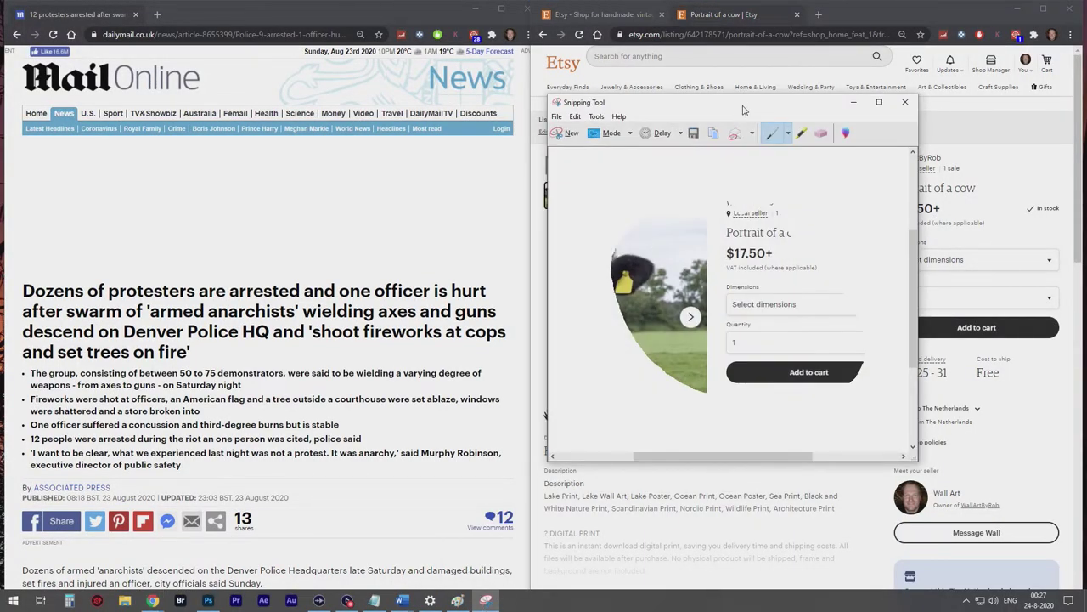
left_click_drag(744, 111, 541, 86)
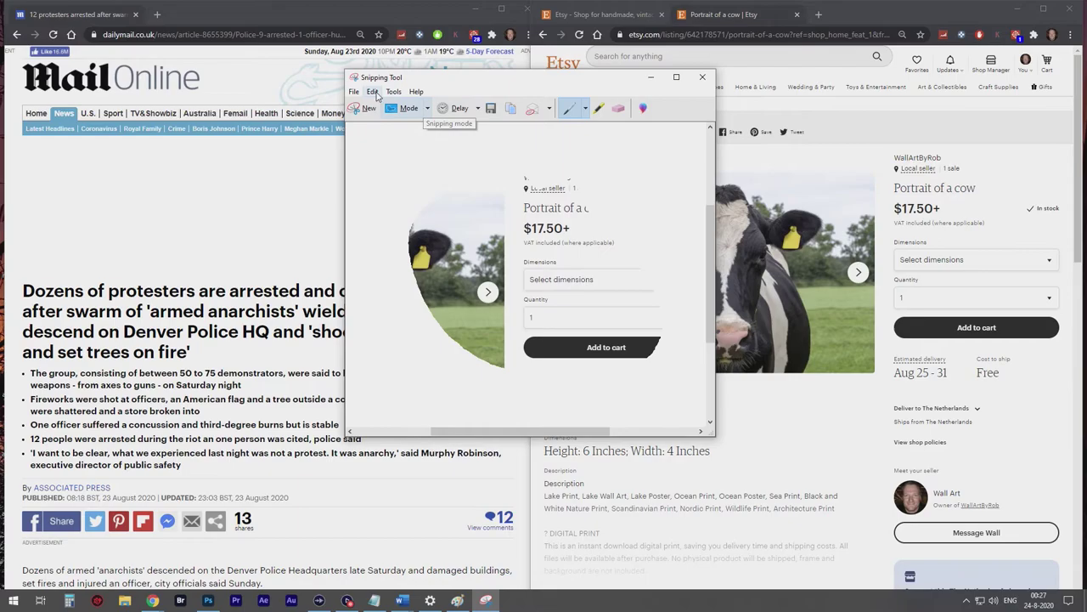
left_click(354, 91)
left_click(374, 106)
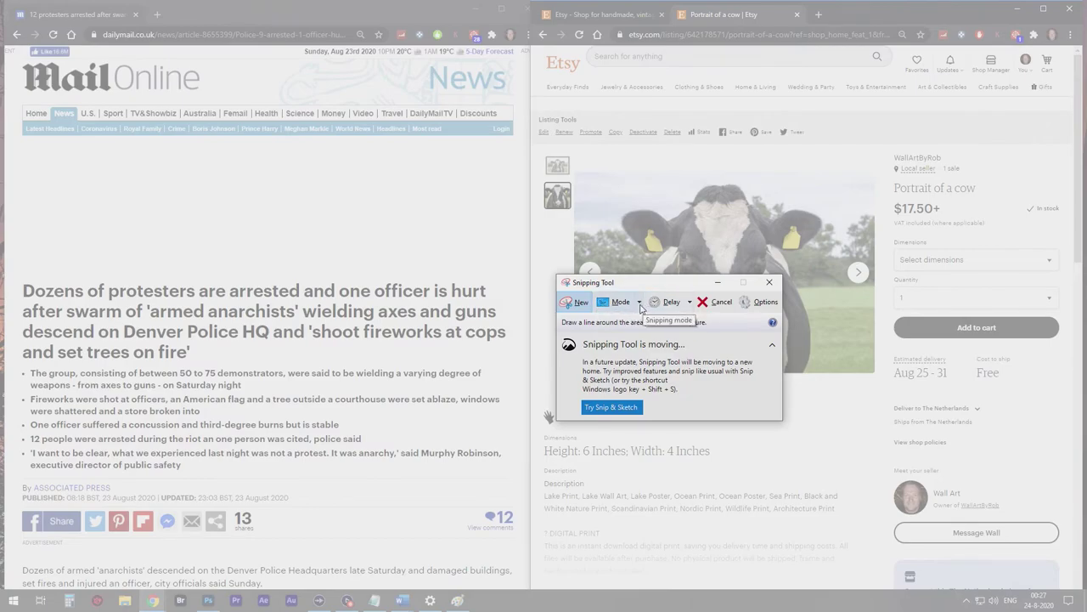
left_click(640, 307)
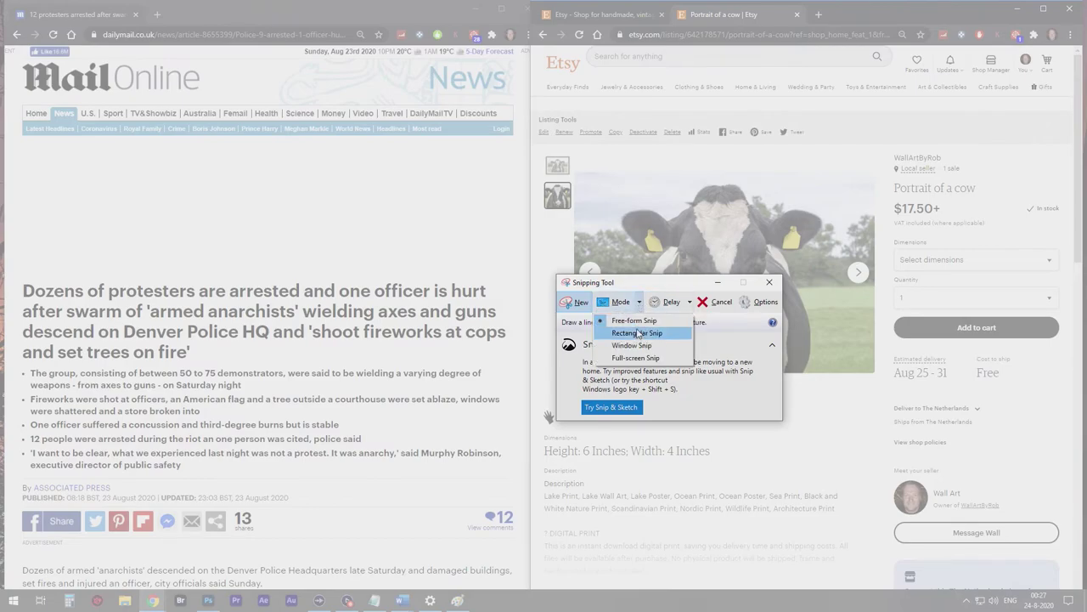
left_click(637, 333)
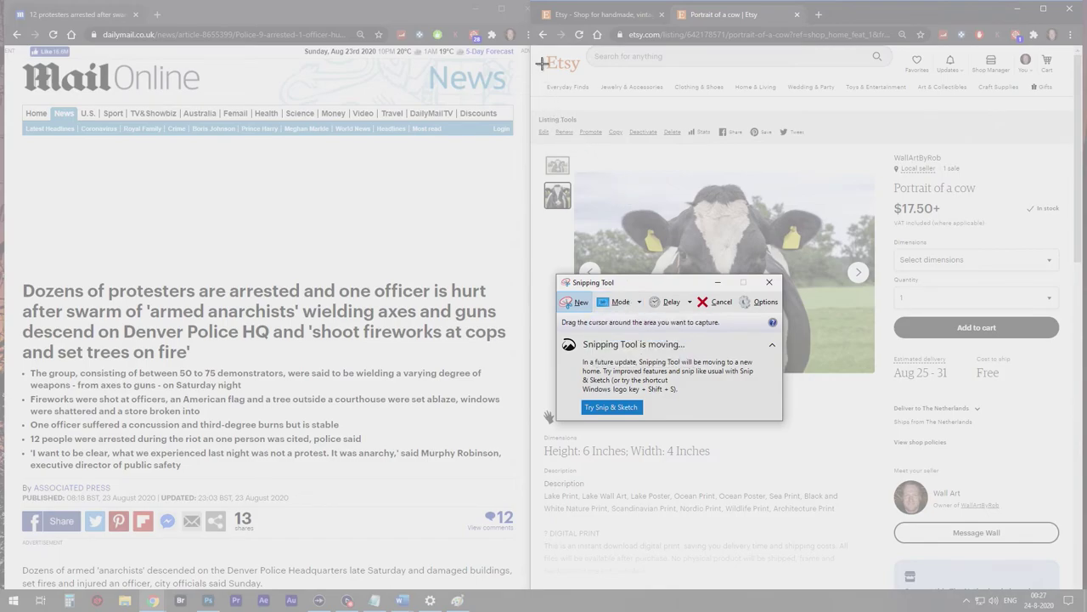
left_click_drag(539, 56, 1084, 589)
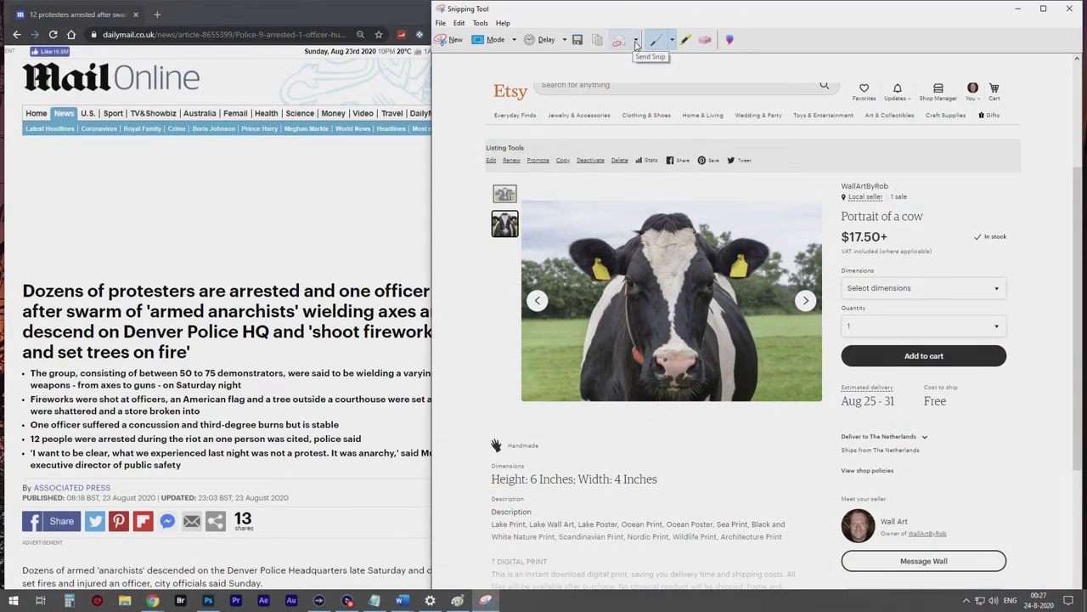
left_click(636, 42)
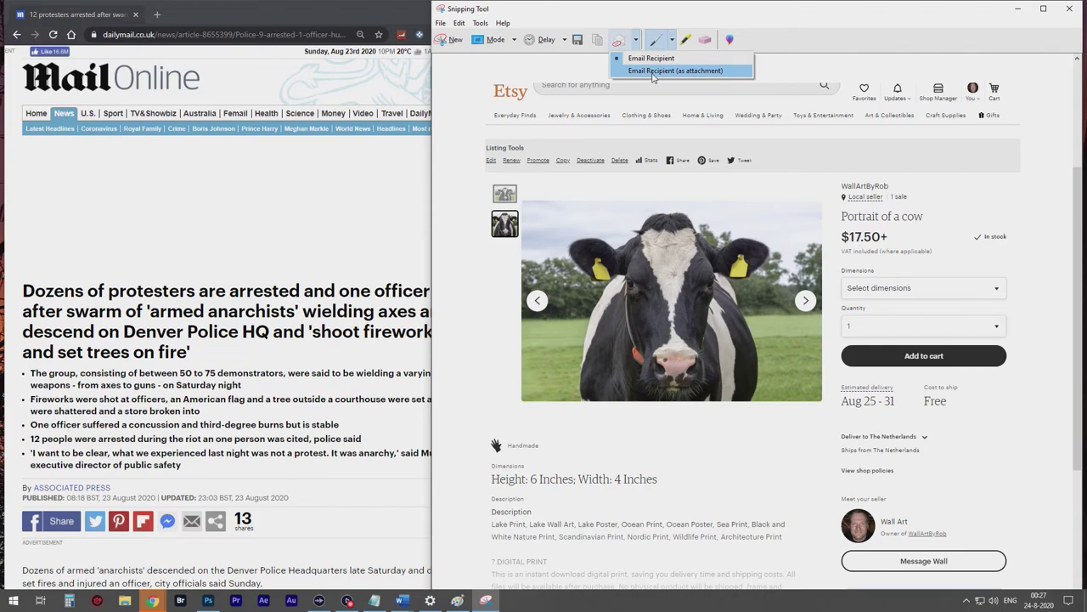
left_click(604, 15)
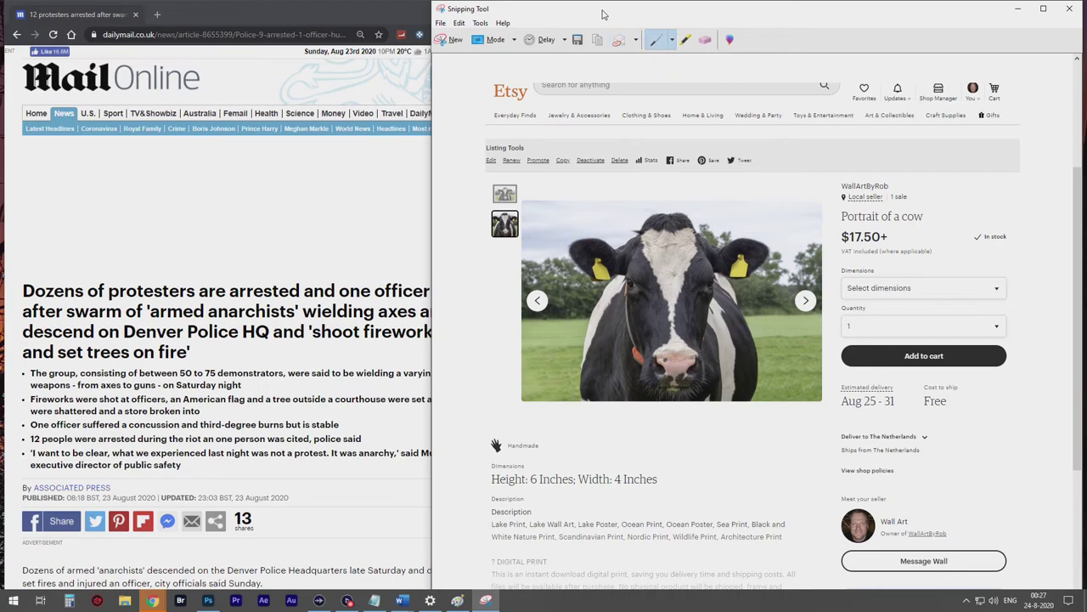